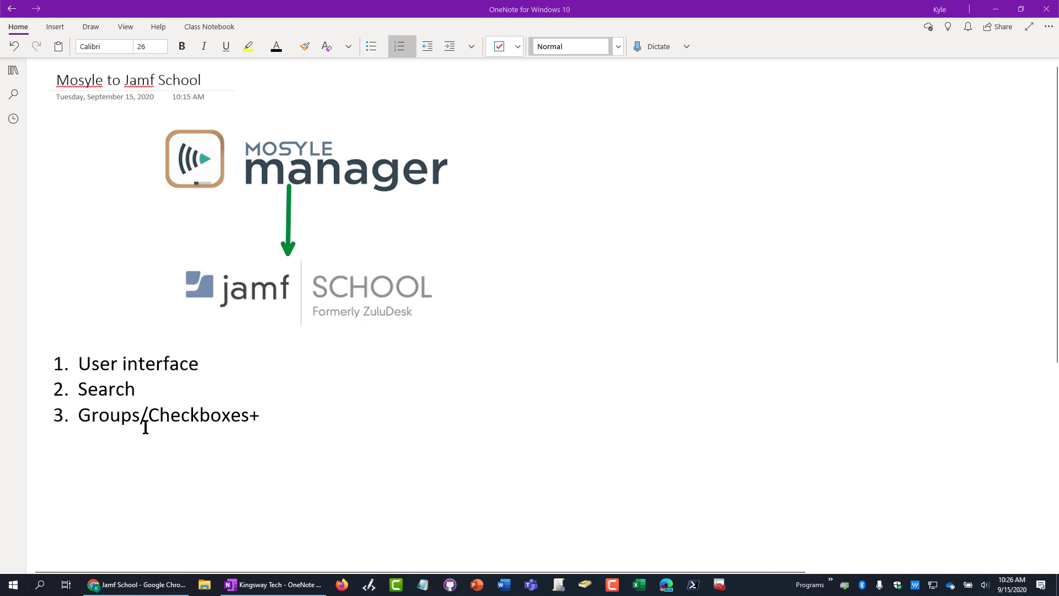
Step: Delete the trailing '+' from the 'Groups/Checkboxes+' agenda item in OneNote
left_click(285, 420)
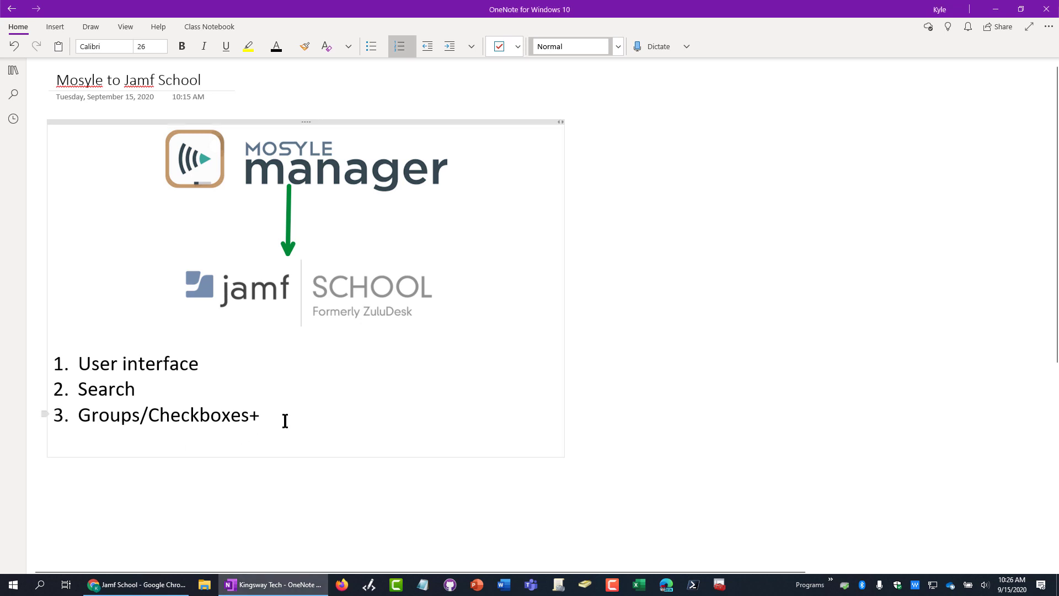
key("BackSpace")
Step: Switch to Mosyle Manager and scroll through its My School users page
left_click(136, 584)
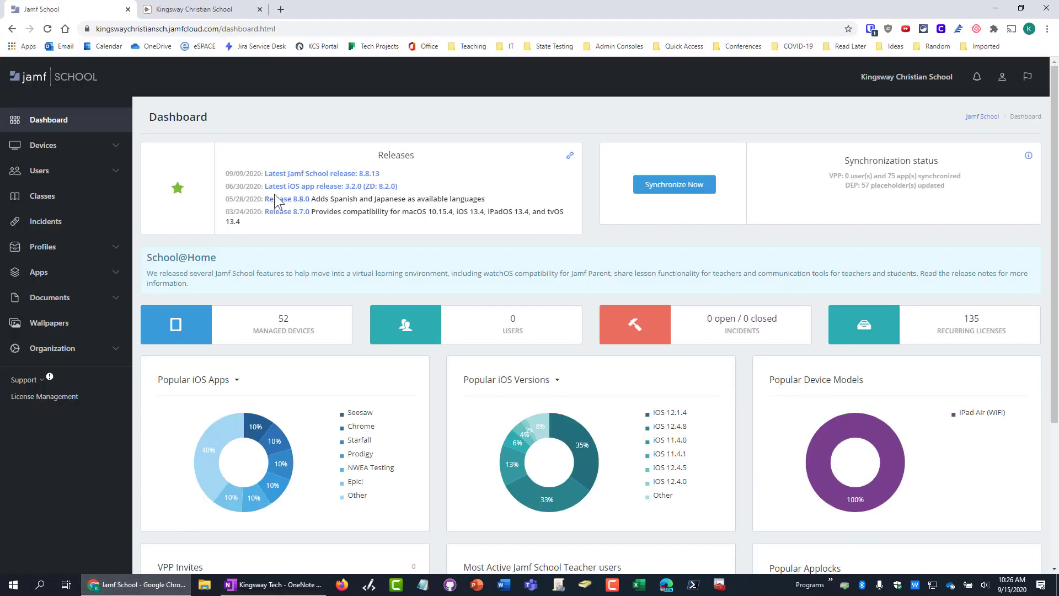
left_click(187, 21)
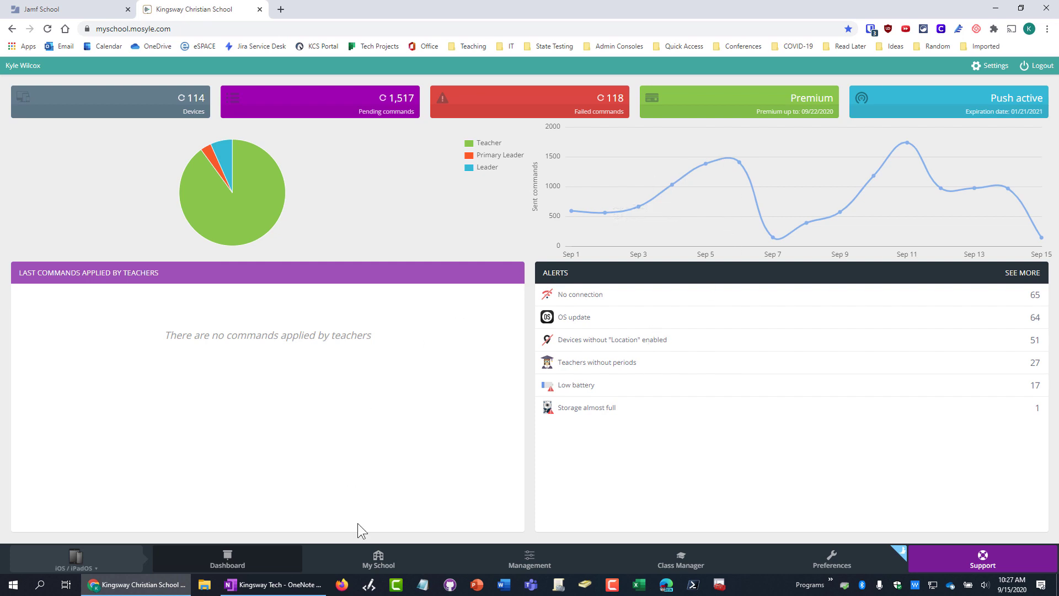
left_click(377, 566)
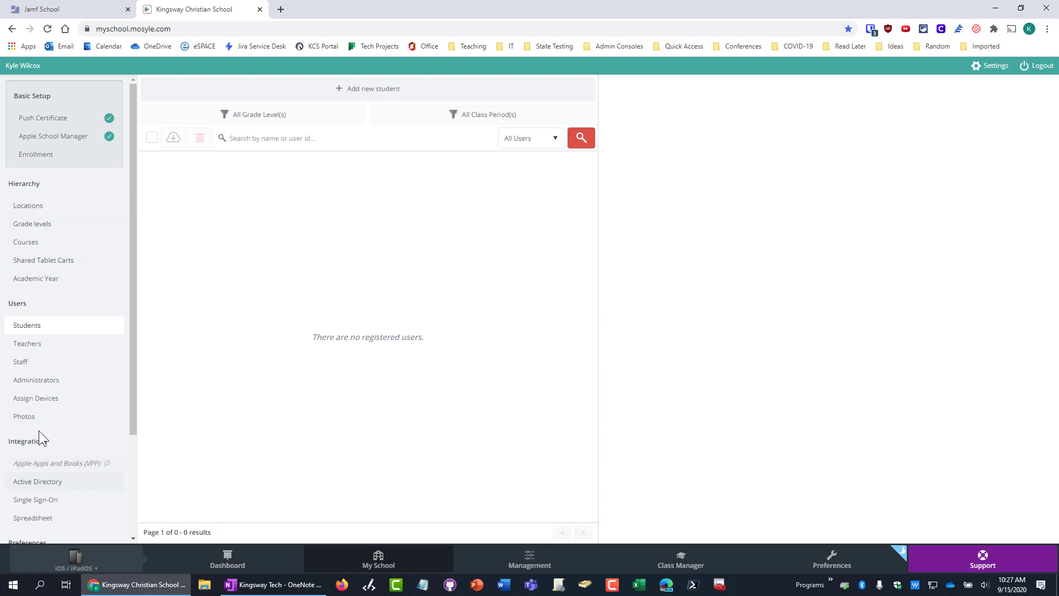
scroll(62, 331, "down", 3)
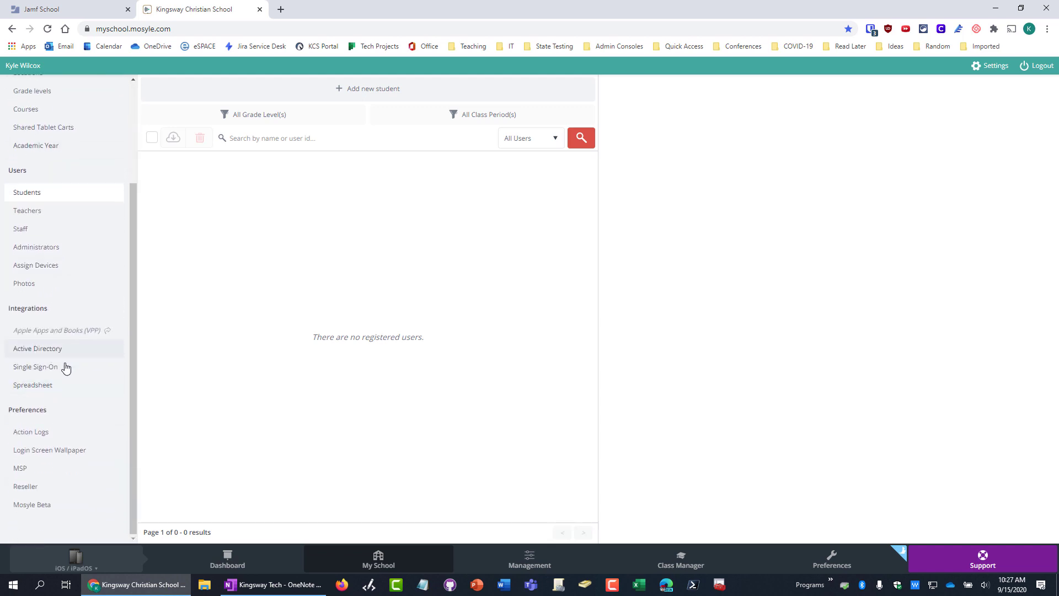
Step: Review the iOS device management and Install App profile pages, then return to Jamf School
left_click(538, 563)
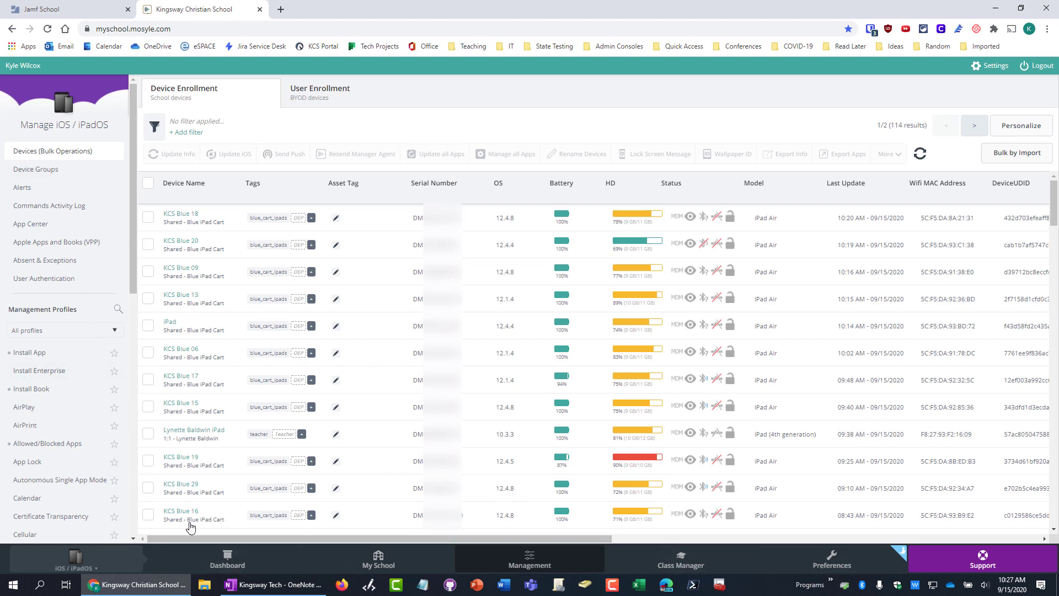
left_click(48, 357)
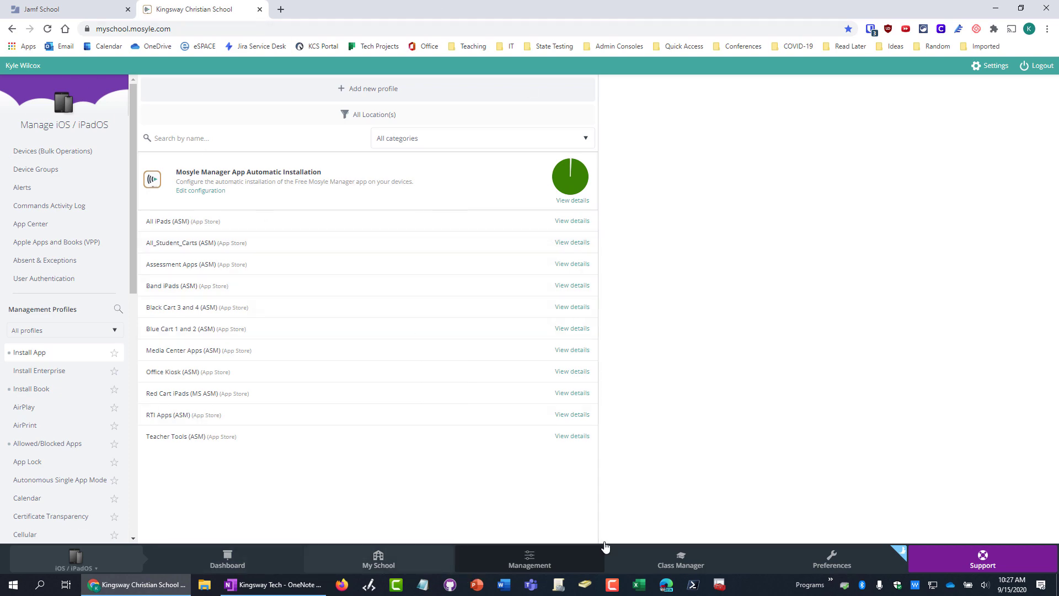
left_click(64, 9)
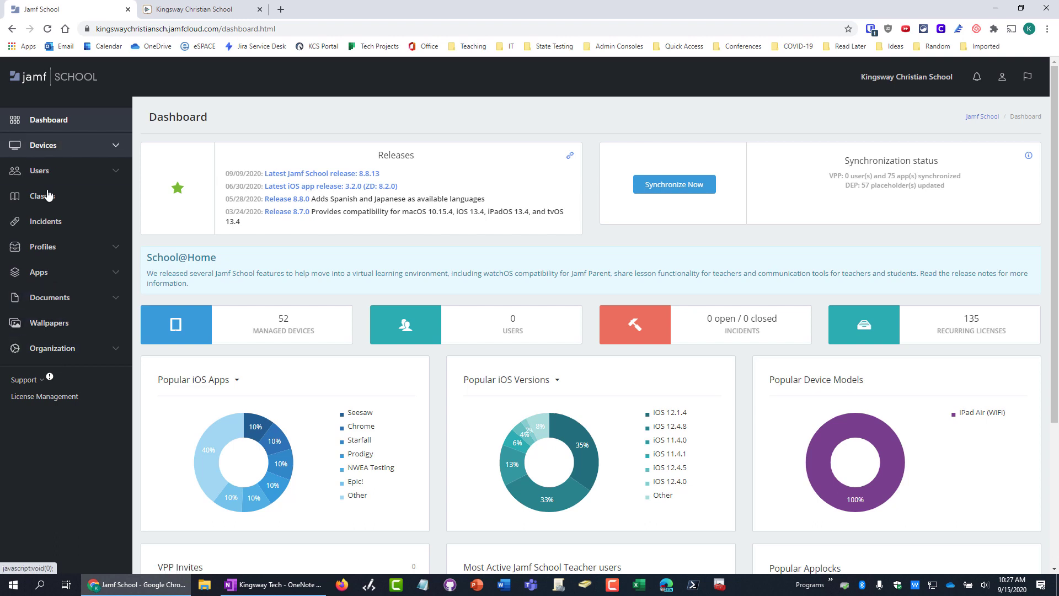
Step: Expand Jamf School's Devices, Users and Profiles sidebar sections, then switch back to Mosyle
left_click(113, 156)
left_click(51, 287)
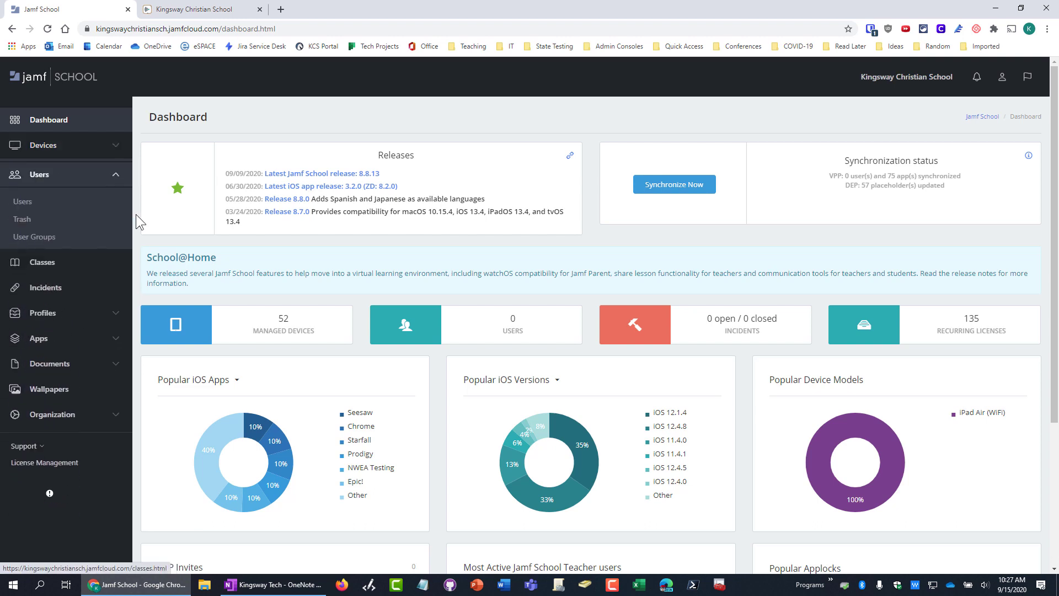
left_click(116, 314)
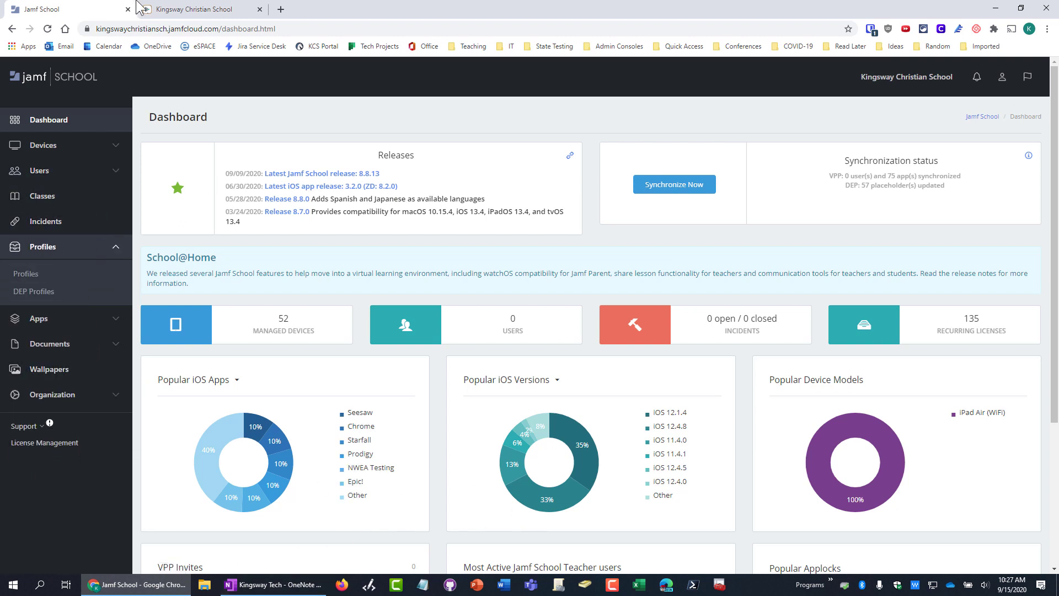
left_click(171, 10)
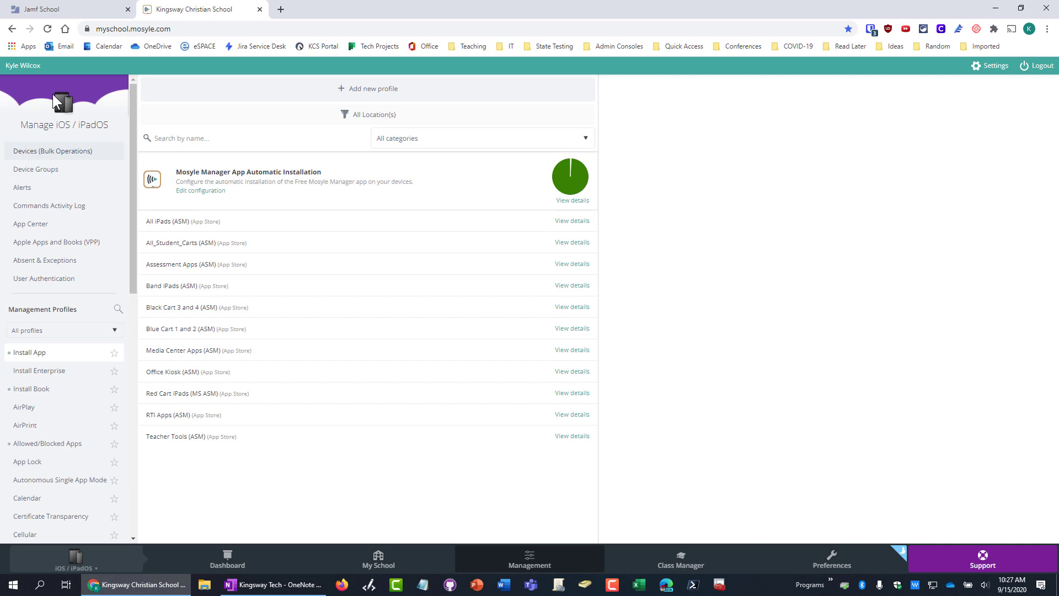
Step: Filter Mosyle's iOS device list by serial number prefix 'dm', narrowing 114 devices to 48
left_click(269, 587)
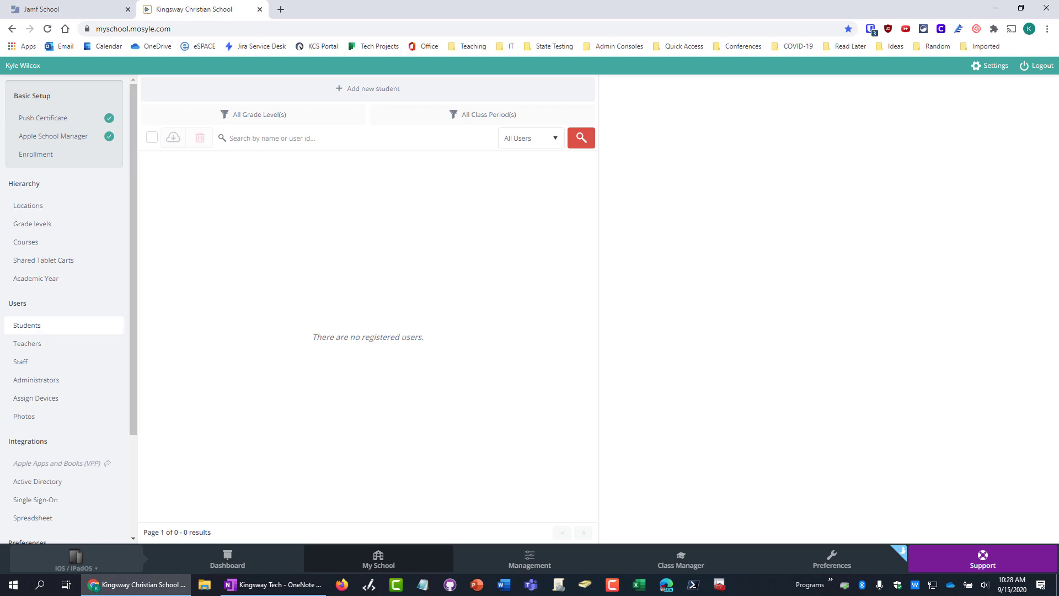
left_click(518, 558)
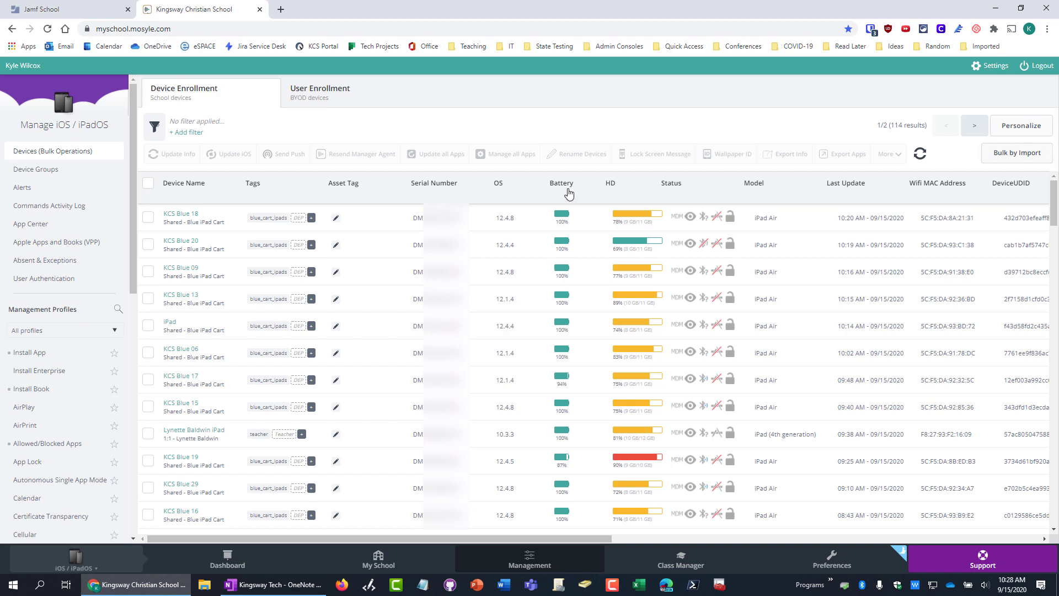
left_click(193, 133)
left_click(266, 181)
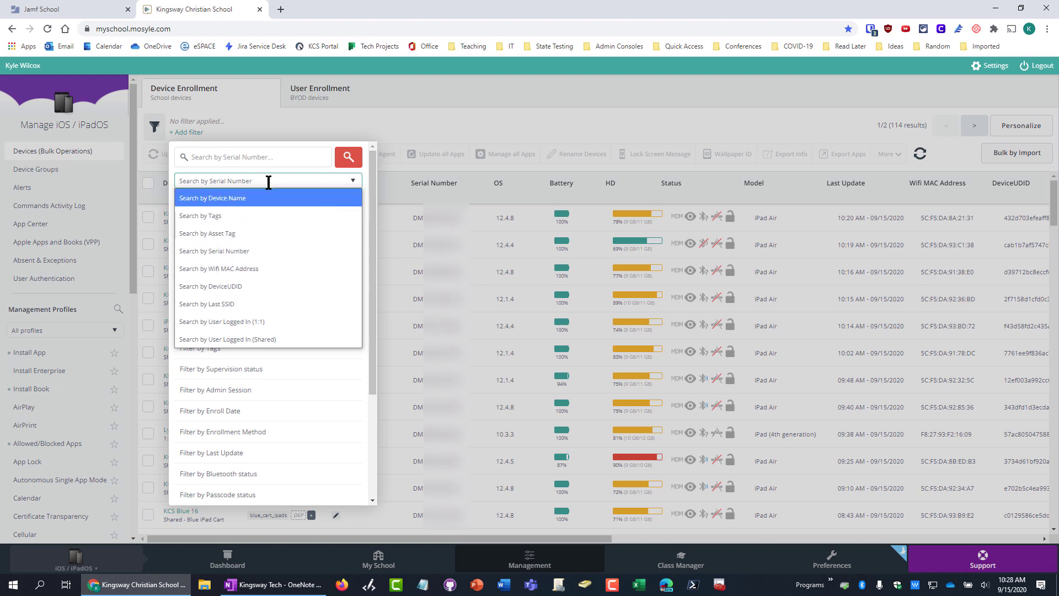
left_click(268, 159)
type("dmt")
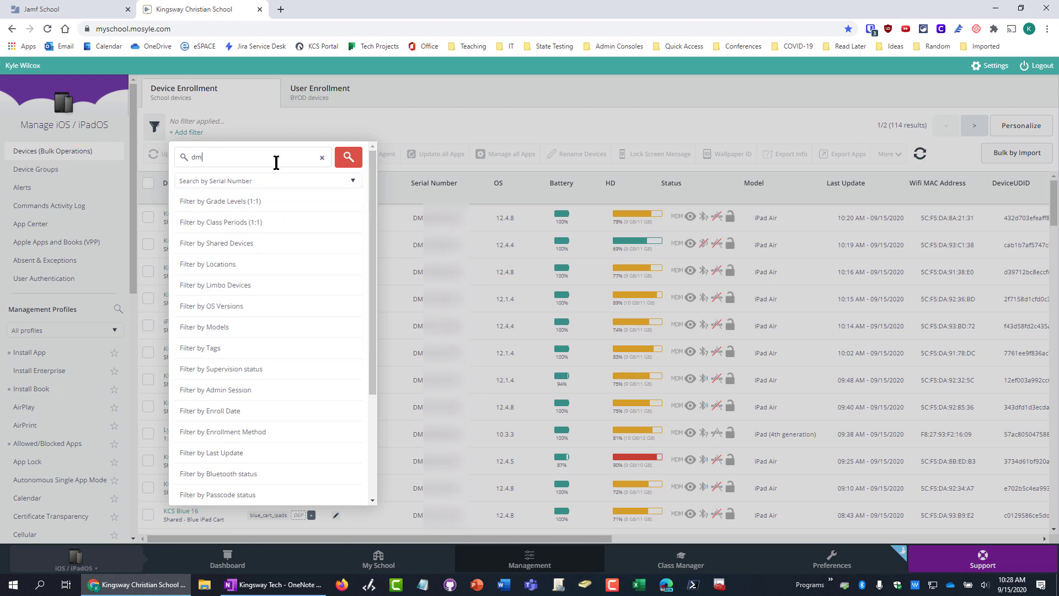
left_click(349, 157)
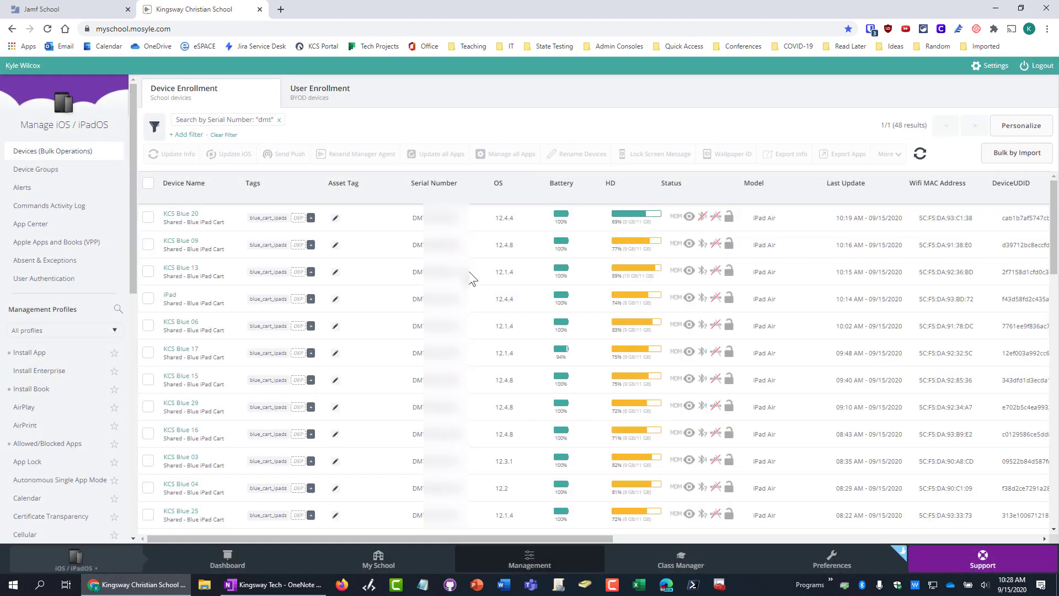
Step: Open Jamf School's Devices list, search it for 'red', then clear the search
left_click(75, 10)
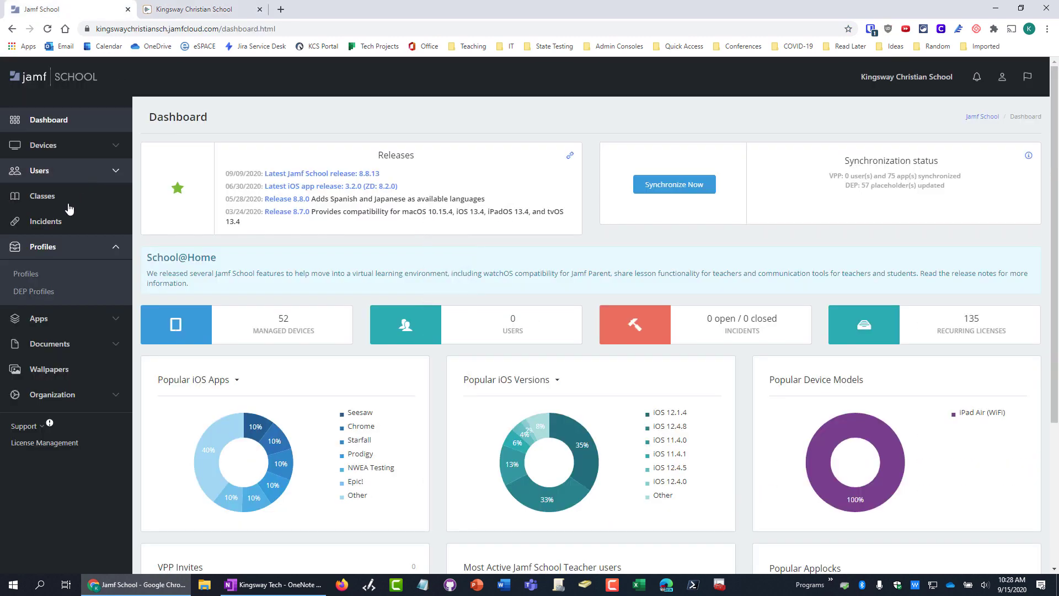
left_click(53, 145)
left_click(54, 174)
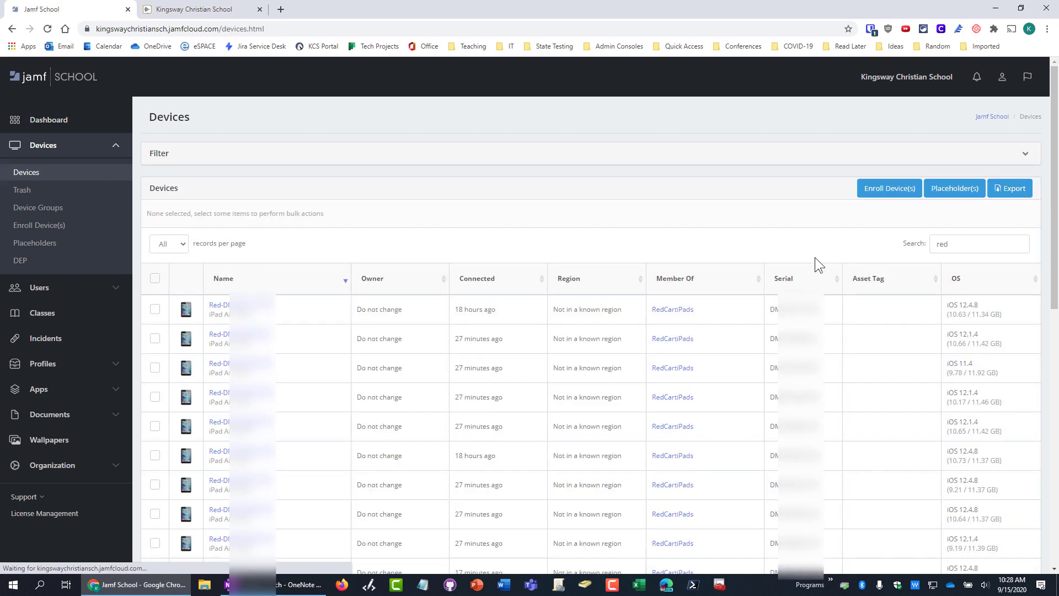
left_click(969, 243)
type("red")
left_click_drag(969, 243, 925, 259)
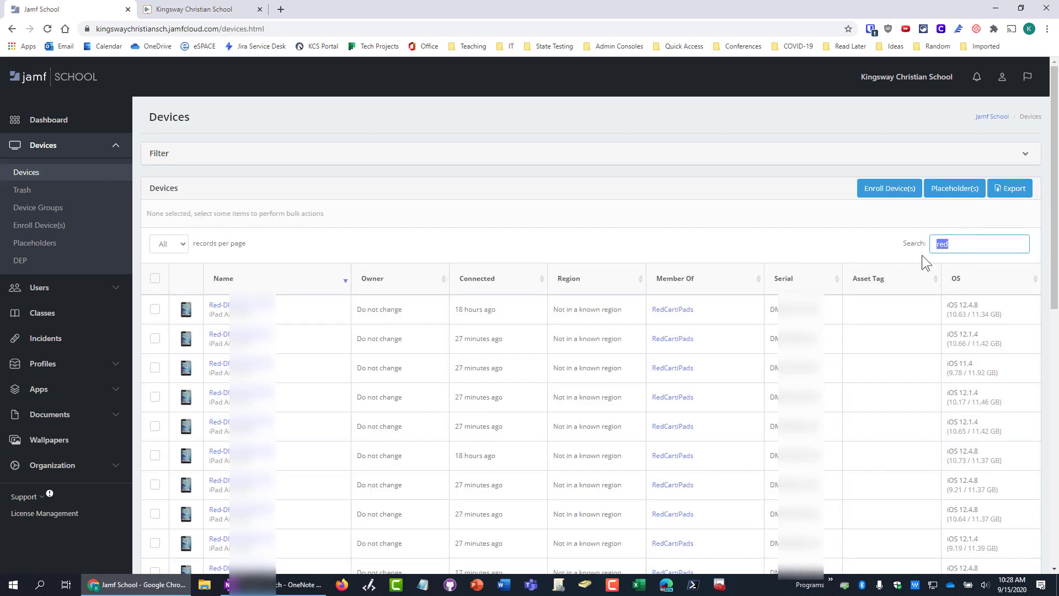
key("BackSpace")
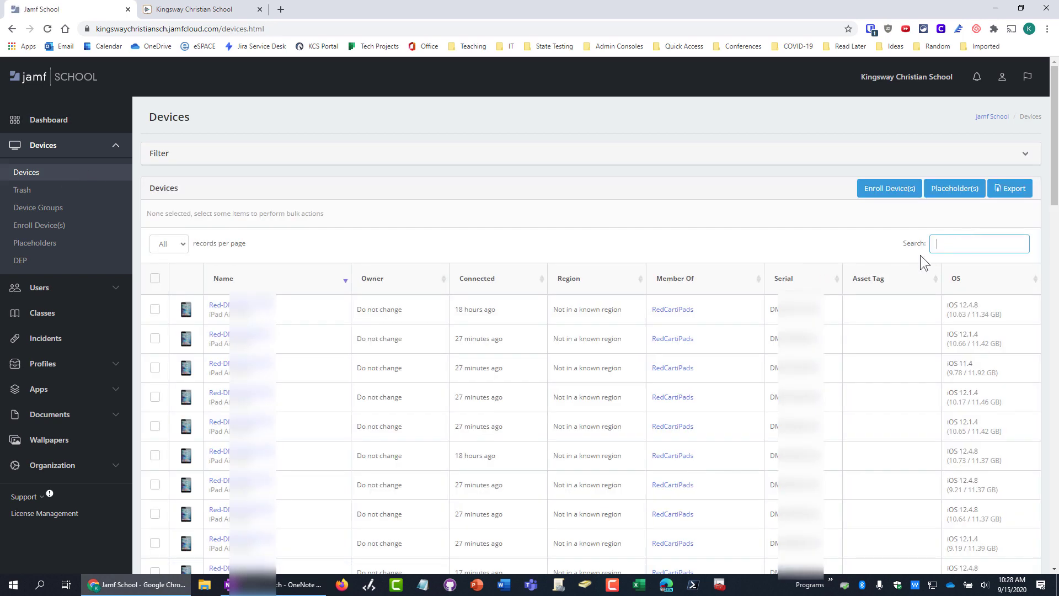
Step: Search the device list by serial 'mmtpdyc', erase it, and return to Mosyle
type("red")
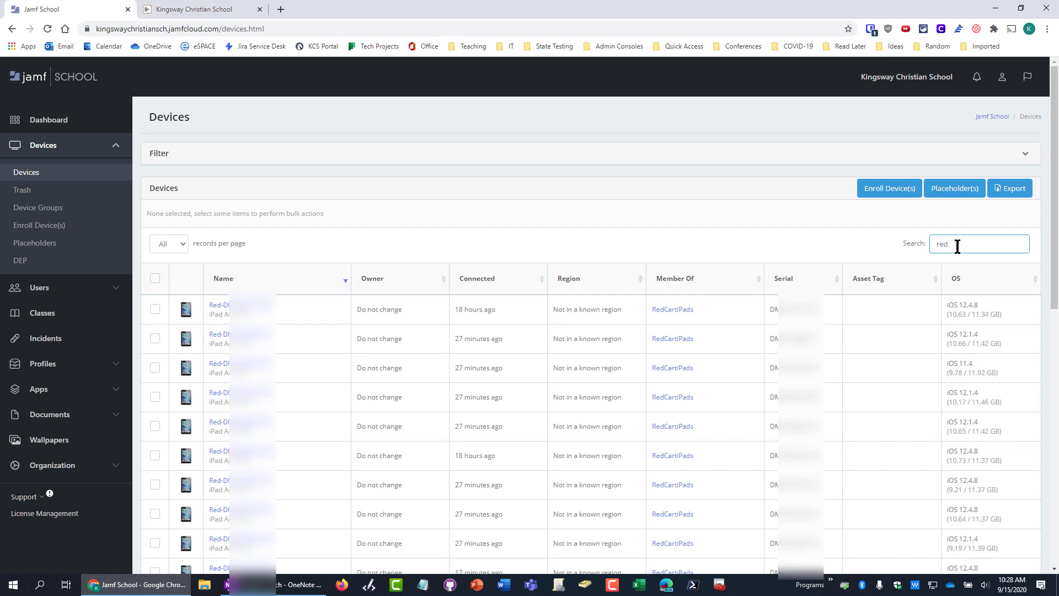
left_click_drag(958, 244, 932, 250)
type("m")
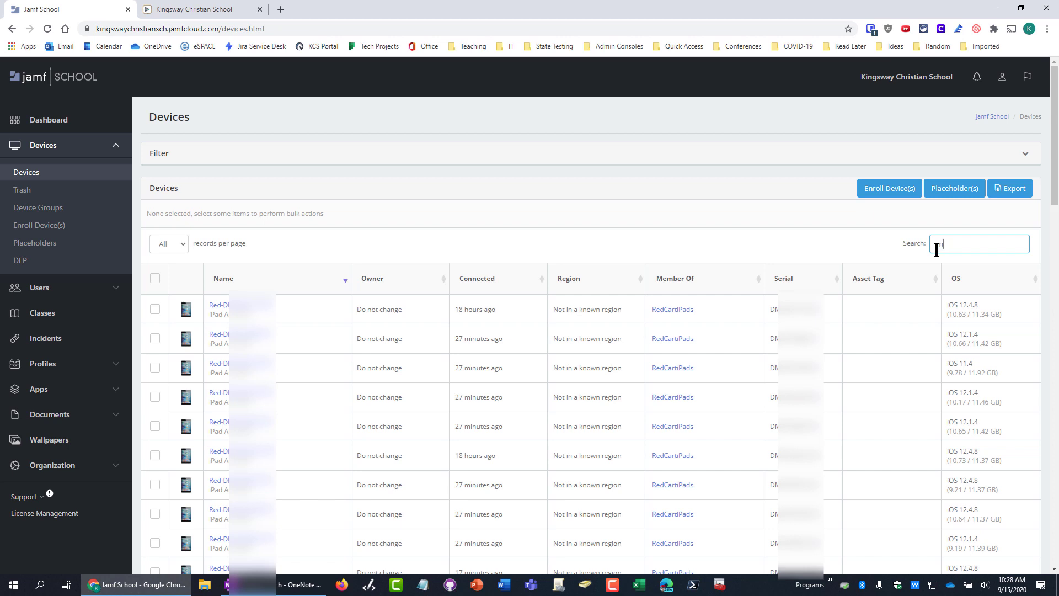
type("mtpdyc")
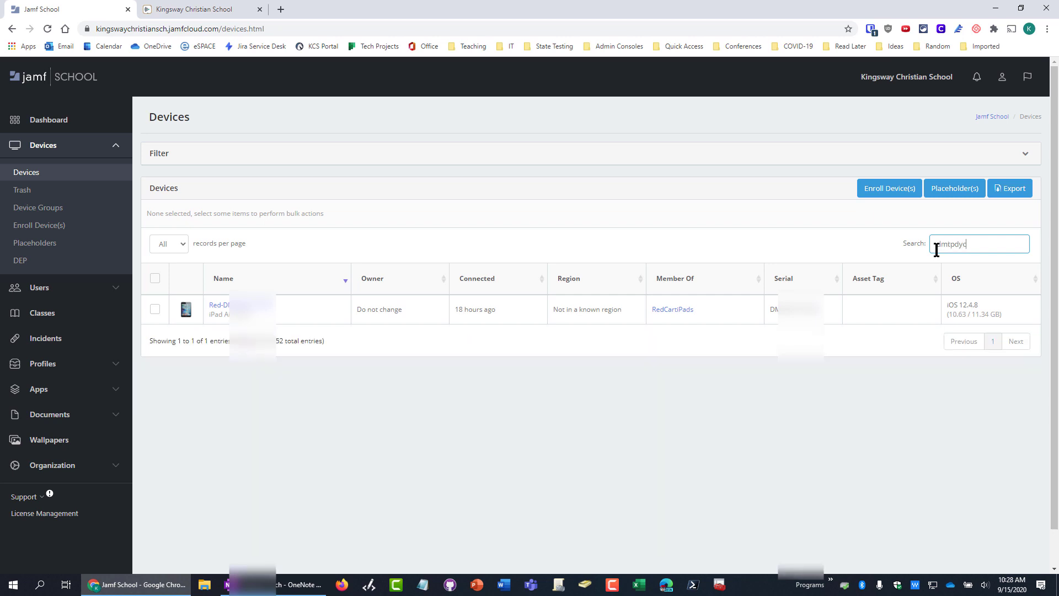
key("BackSpace")
key("BackSpace")
key("BackSpace")
key("BackSpace")
key("BackSpace")
key("BackSpace")
key("BackSpace")
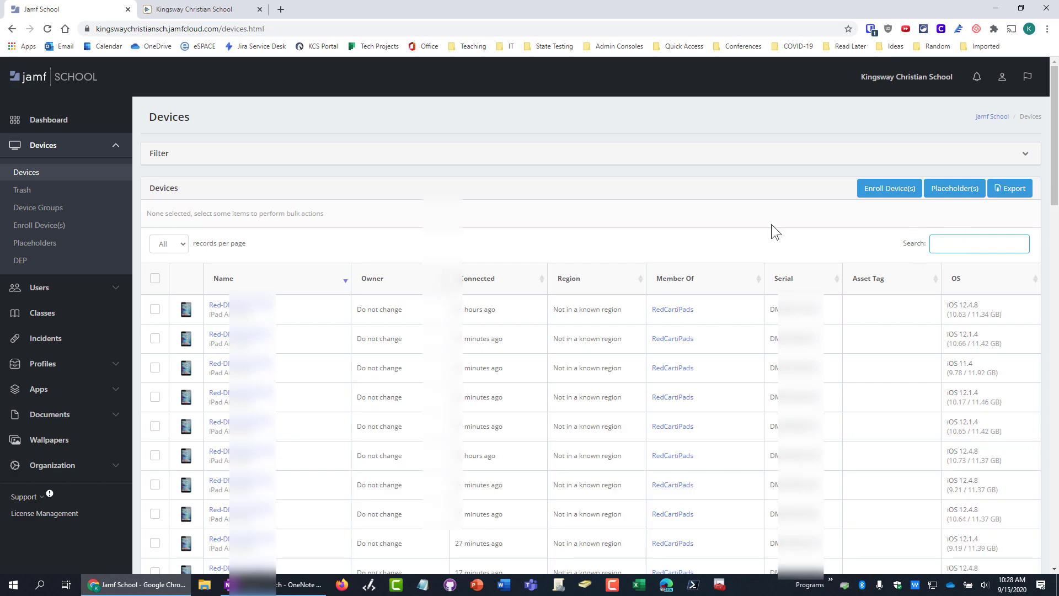
left_click(194, 9)
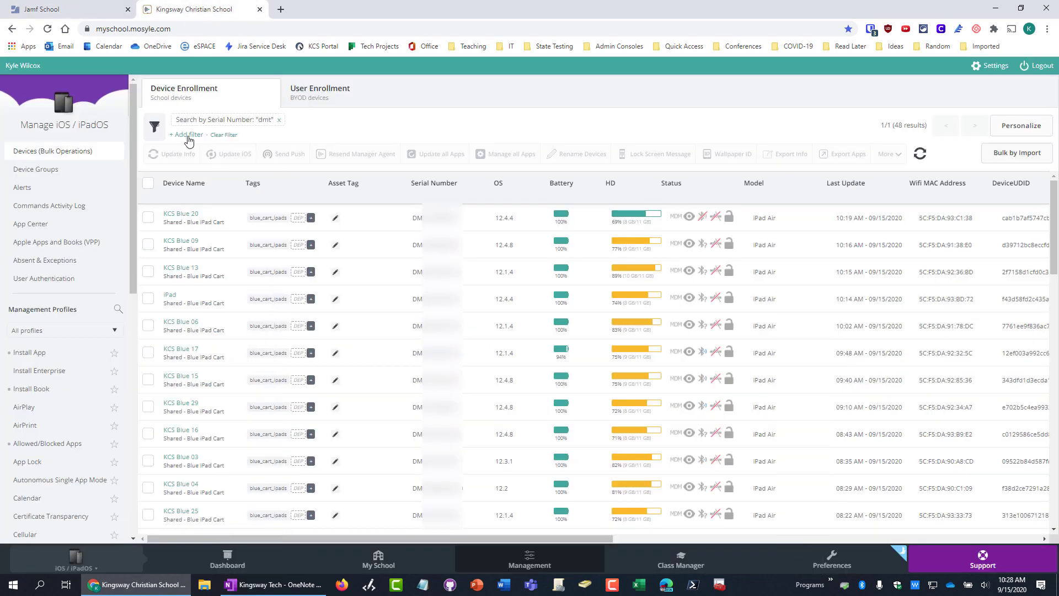
Step: Show the search types in Mosyle's Add filter popup, then return to Jamf School
left_click(188, 135)
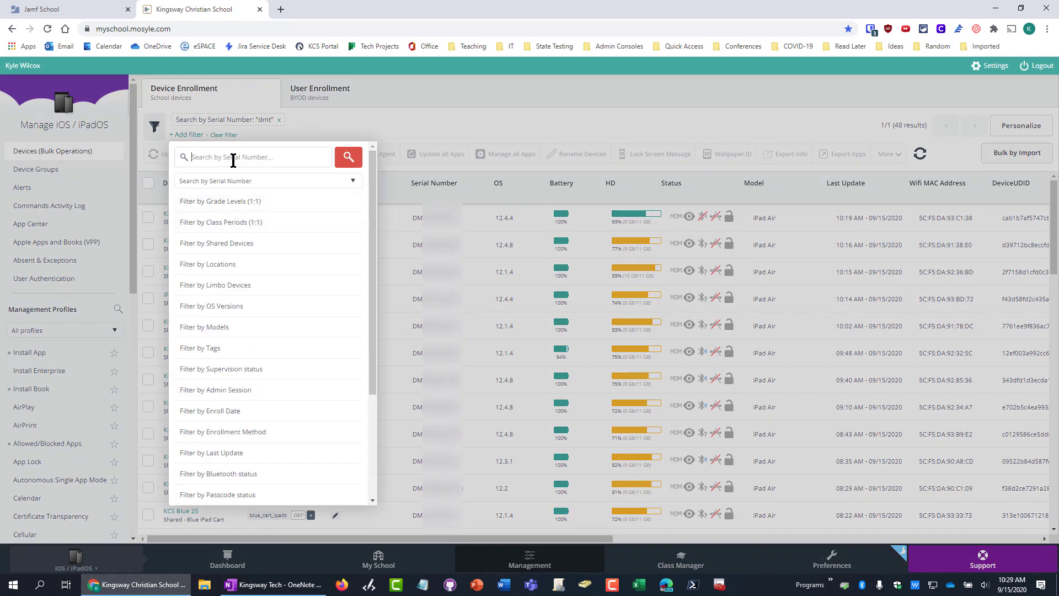
left_click(262, 182)
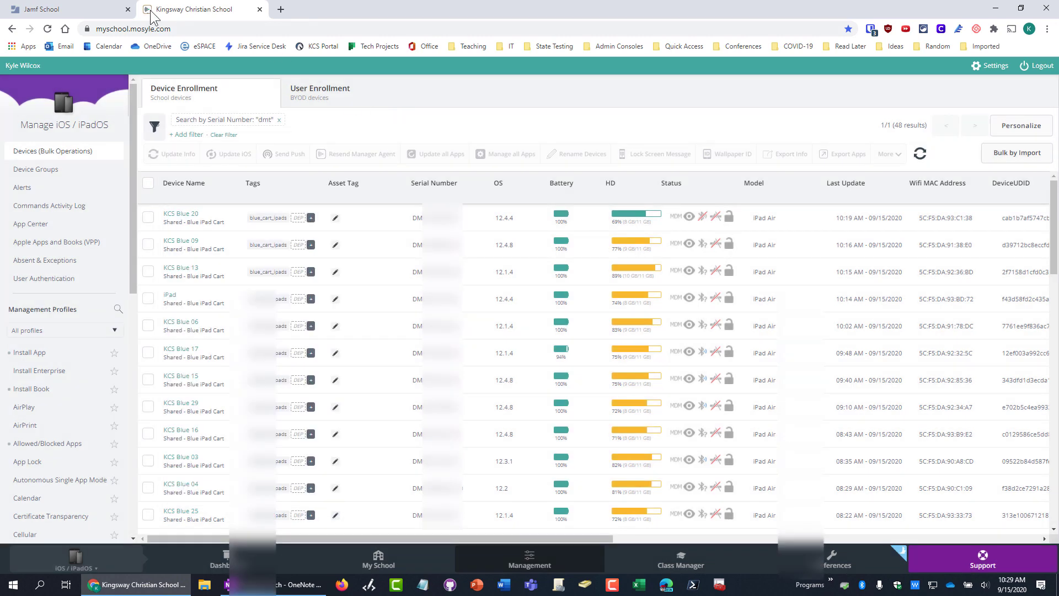
left_click(66, 9)
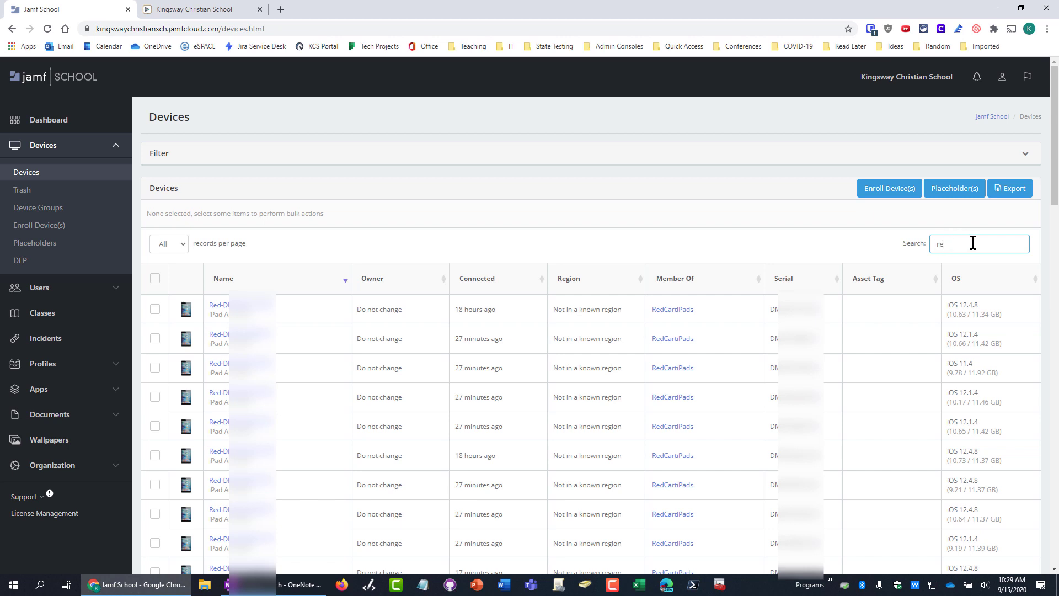
Step: Search Jamf School's devices for 'redcartipads', fixing the typo, then clear the search
type("dcartipads")
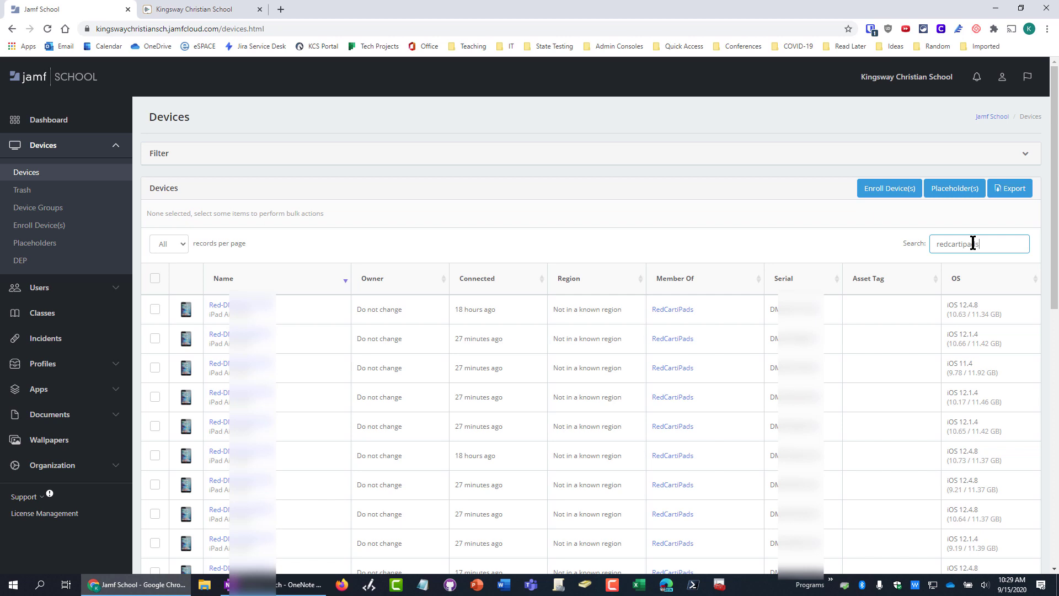
type("s")
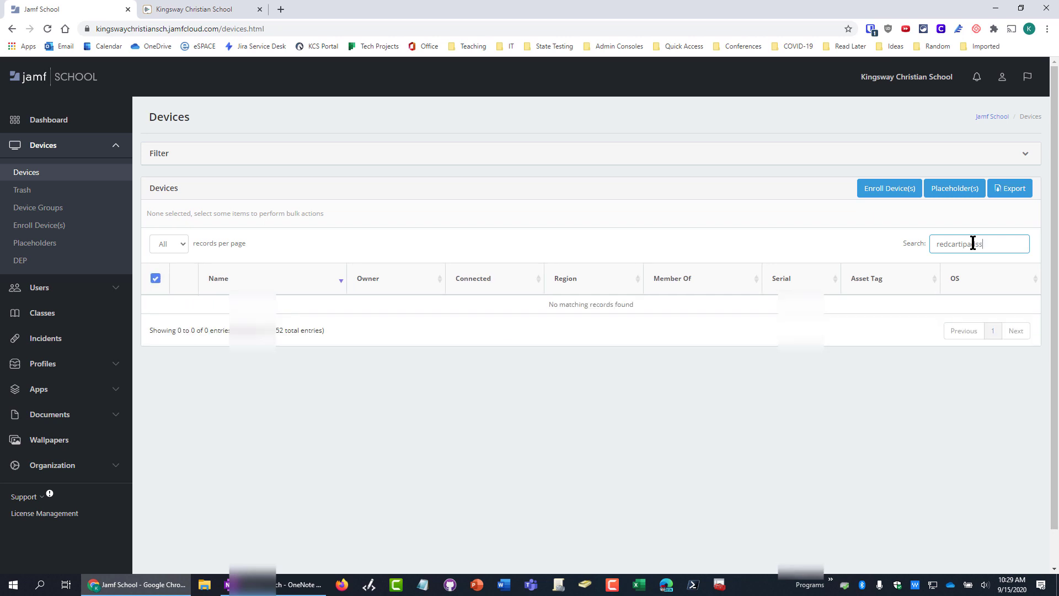
key("BackSpace")
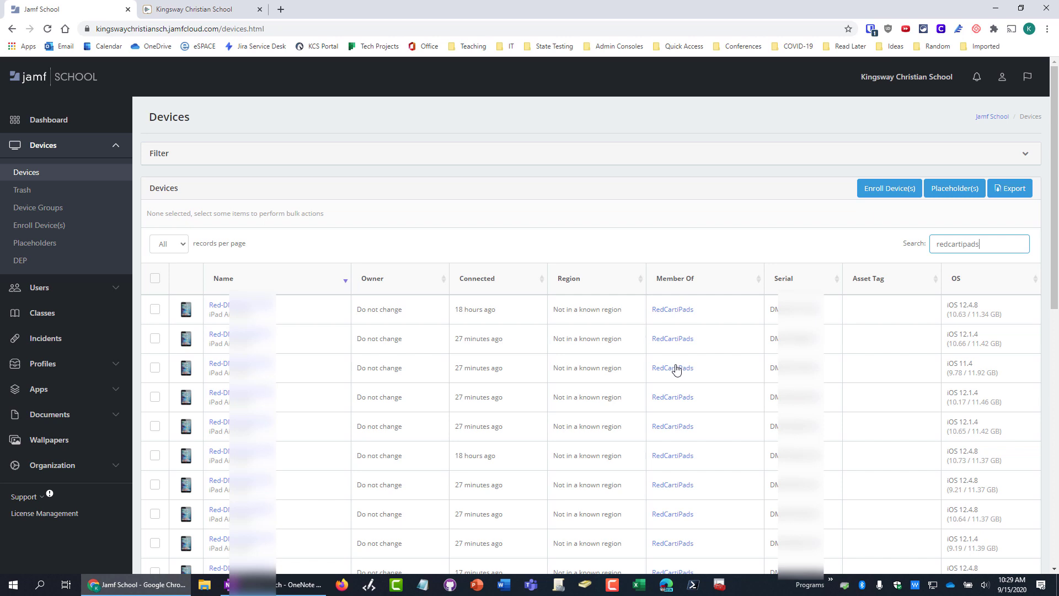
left_click_drag(995, 243, 889, 245)
key("BackSpace")
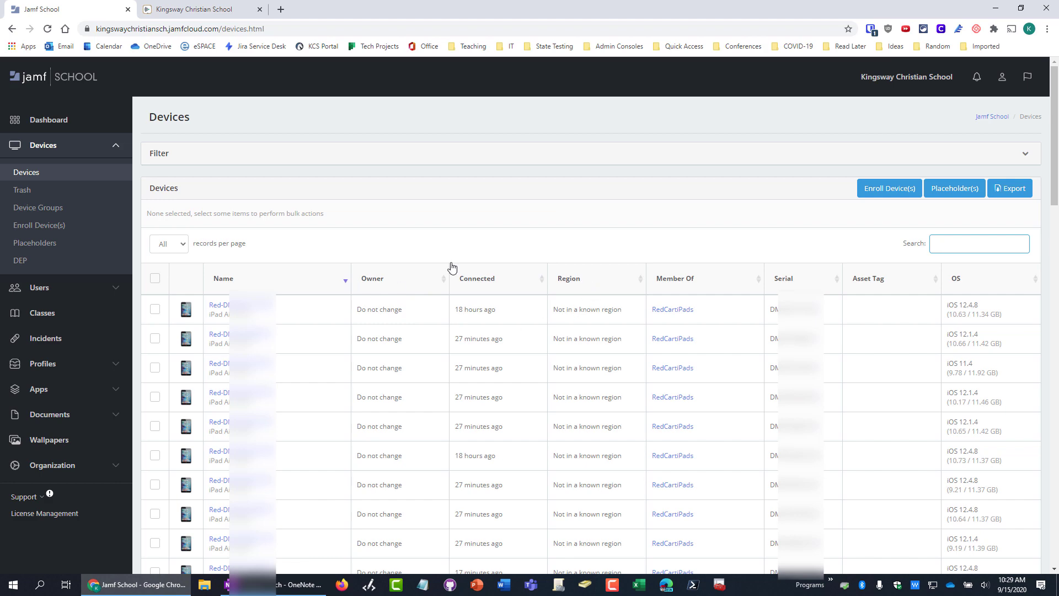
Step: Glance at the OneNote notes, then look over Jamf School's Device Groups page
left_click(280, 590)
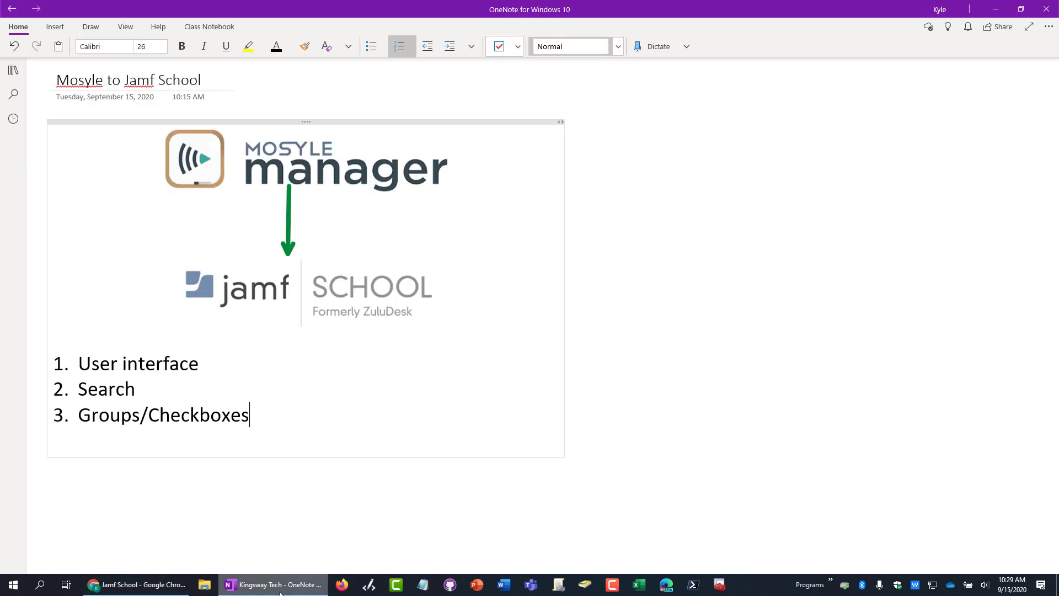
left_click(280, 591)
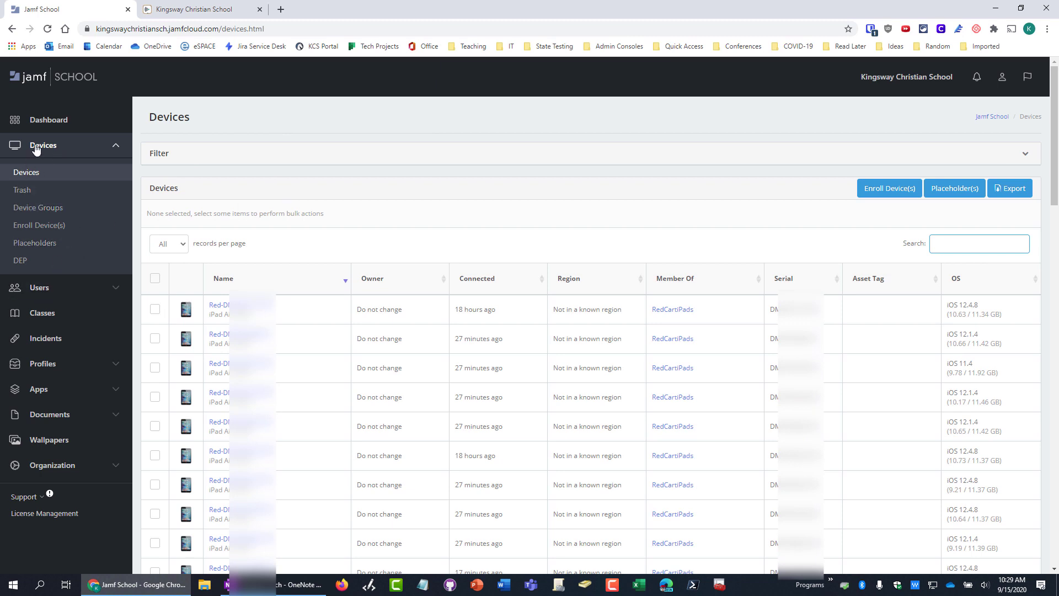
double_click(116, 153)
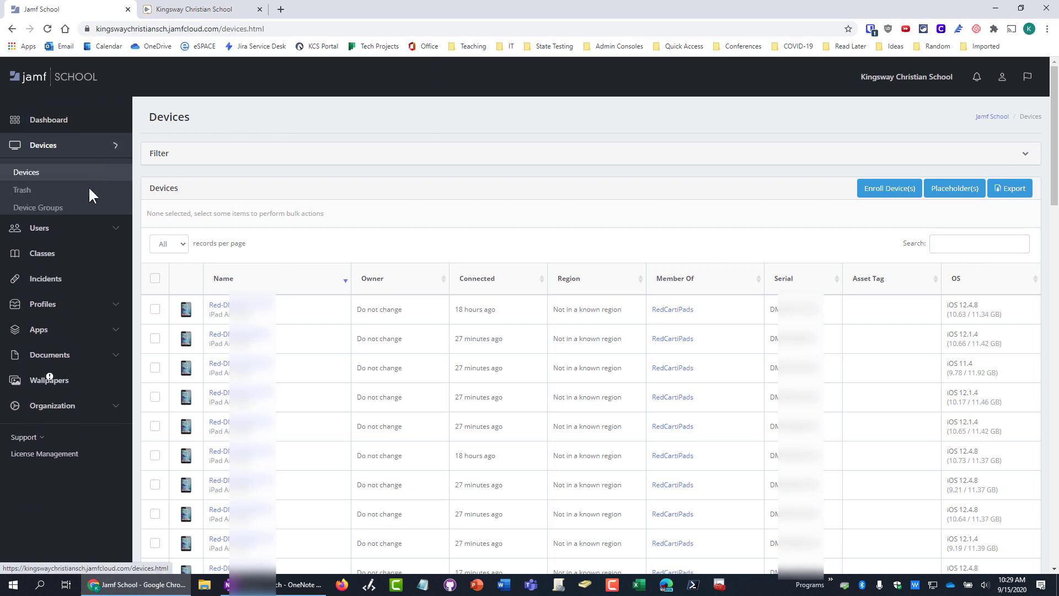
left_click(41, 213)
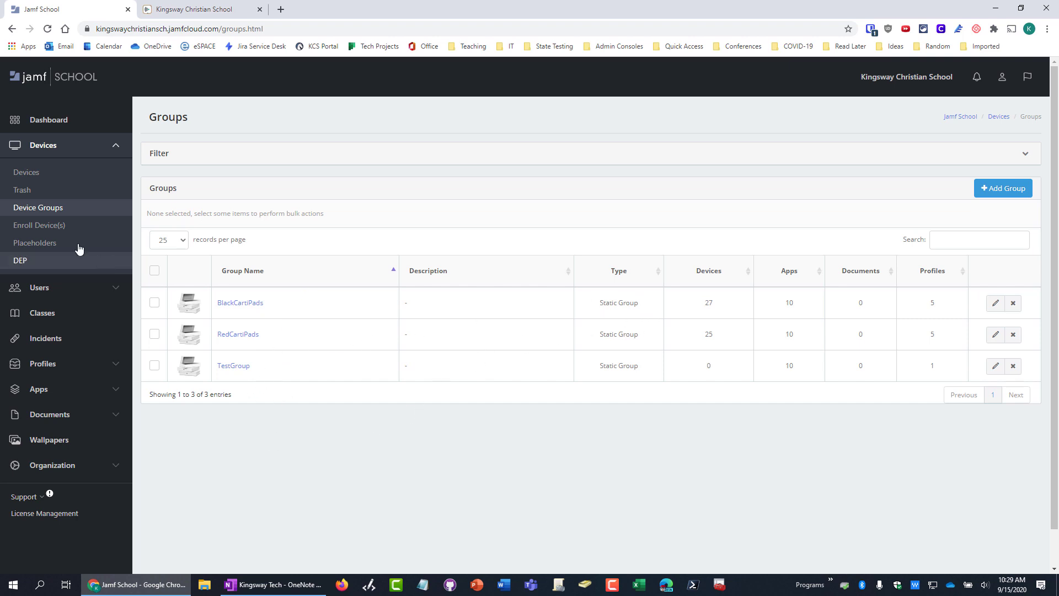
left_click(44, 172)
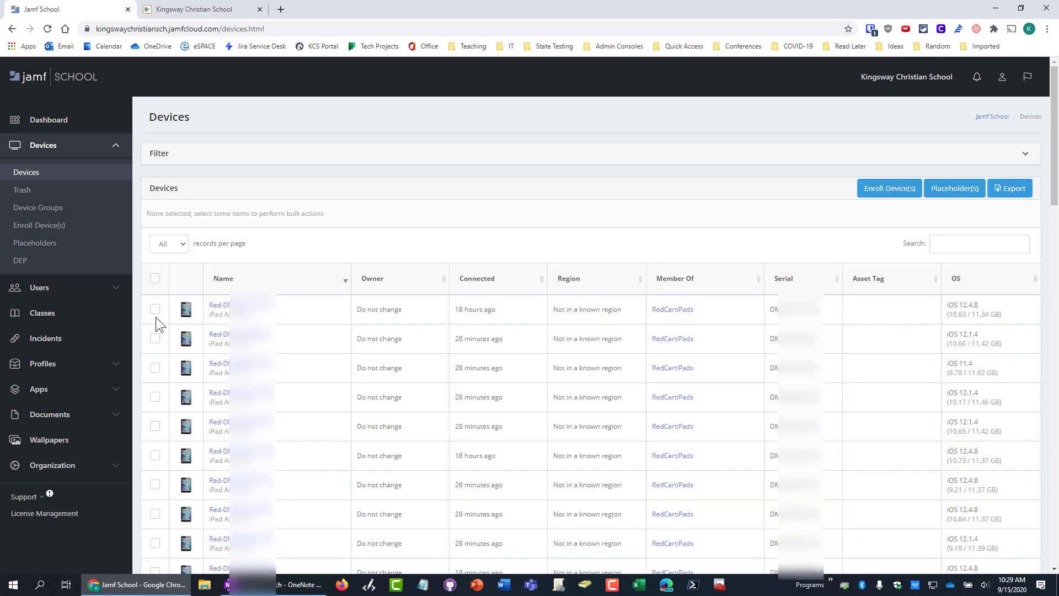
Step: Tick the first four devices and preview Add to group, cancelling without changes
left_click(155, 309)
left_click(155, 338)
left_click(154, 398)
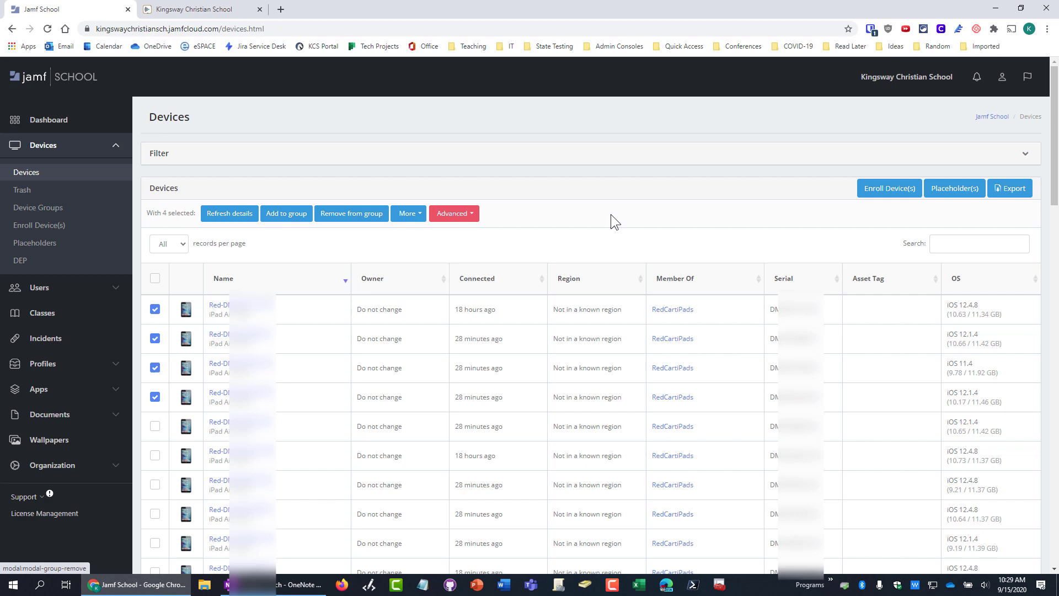
left_click(292, 215)
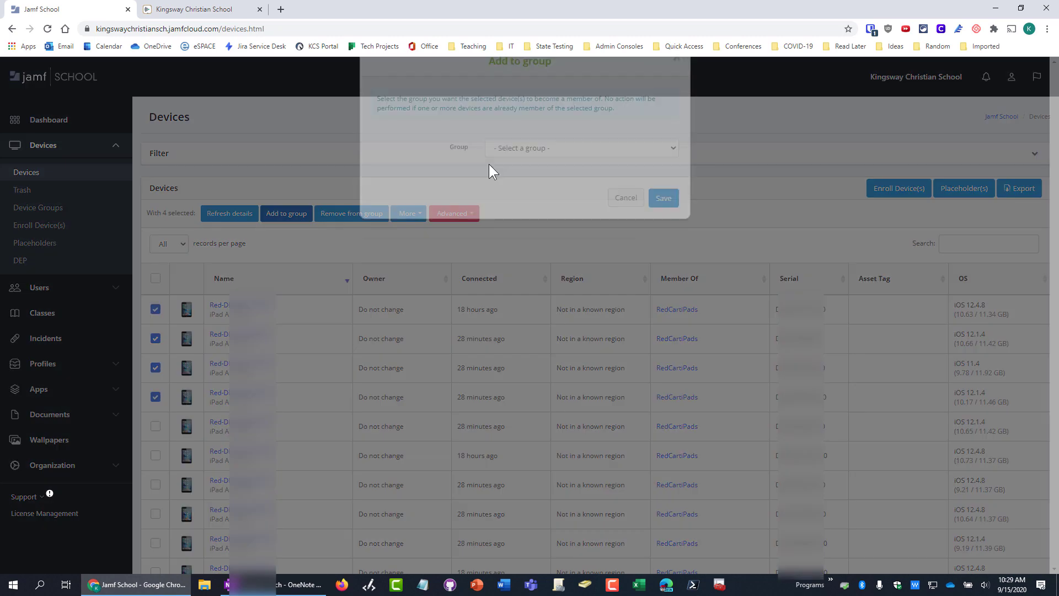
left_click(568, 176)
left_click(784, 195)
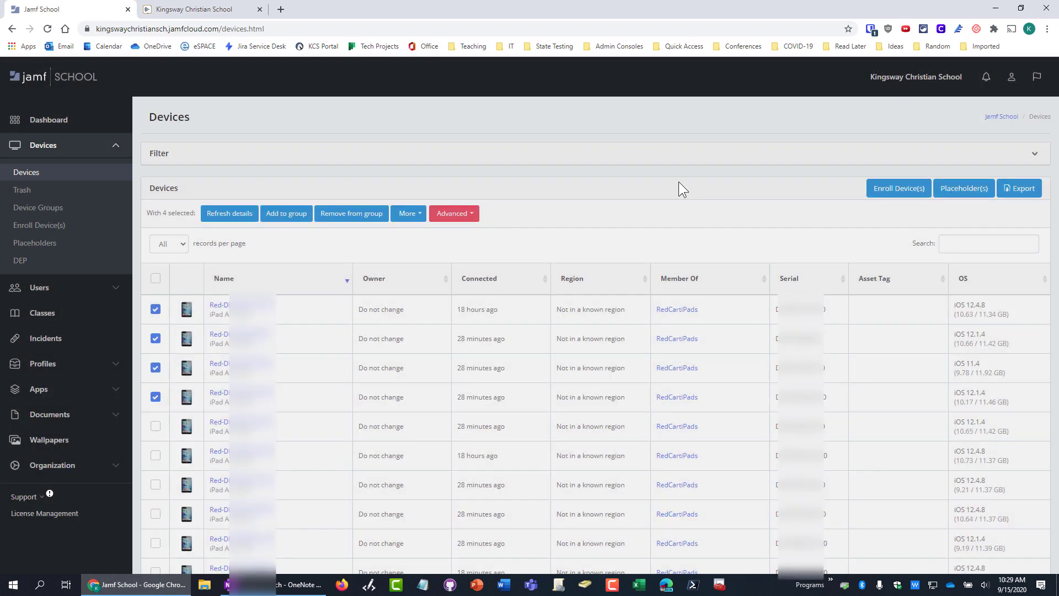
Step: Check KCS Blue 20, Blue 09, Blue 13 and the iPad, then browse and close the More menu
left_click(204, 9)
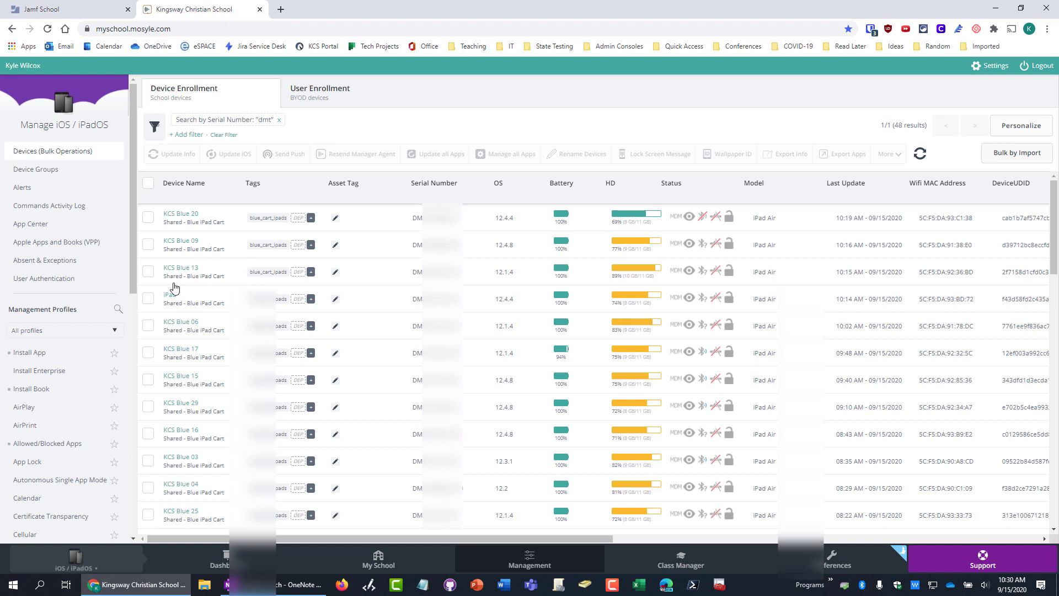
left_click(148, 217)
left_click(148, 244)
left_click(148, 271)
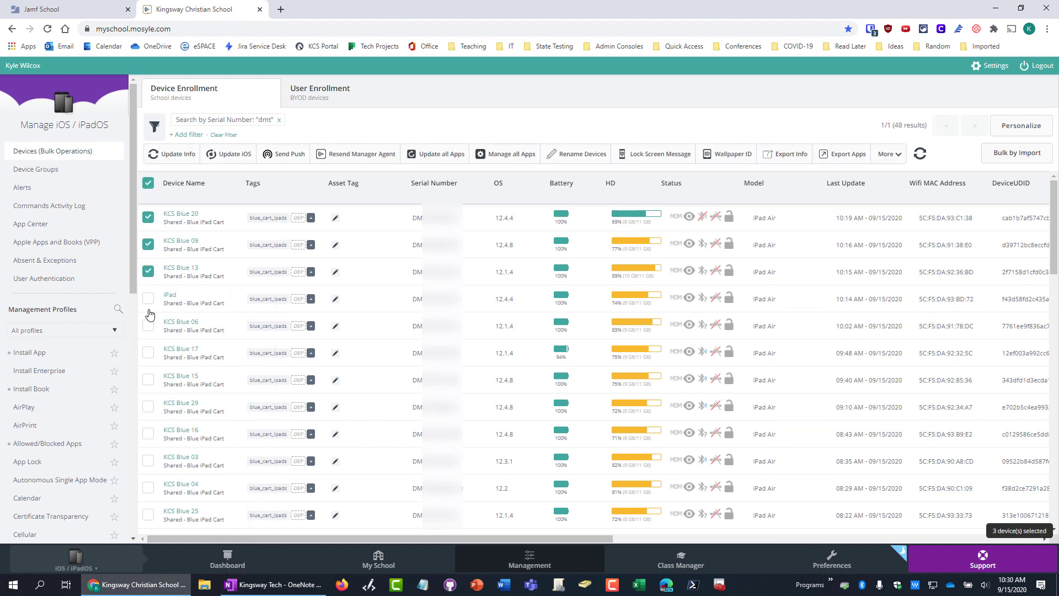
left_click(148, 299)
left_click(888, 155)
scroll(819, 315, "down", 3)
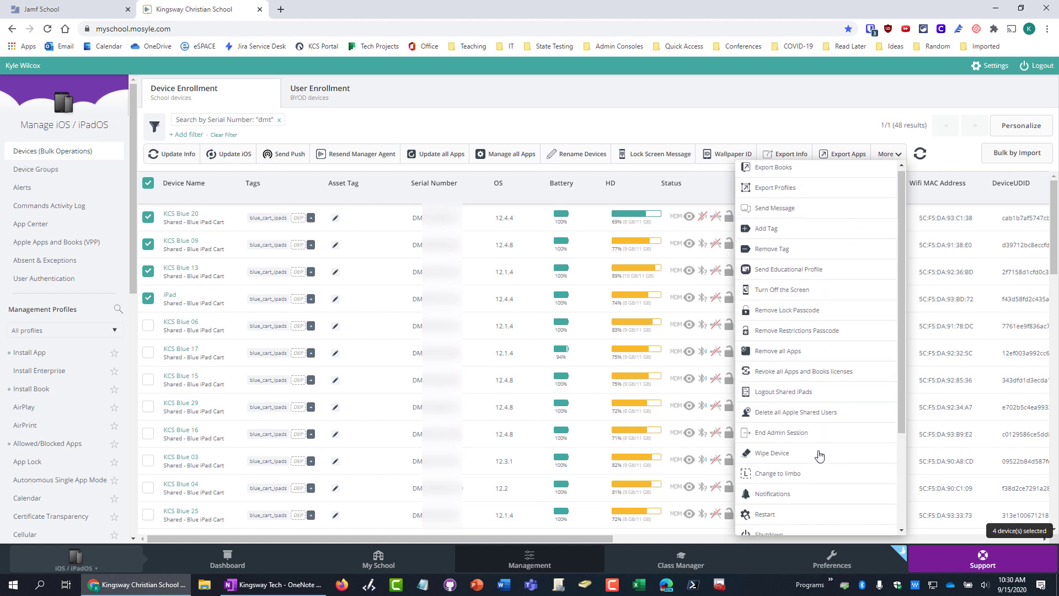
scroll(837, 259, "up", 2)
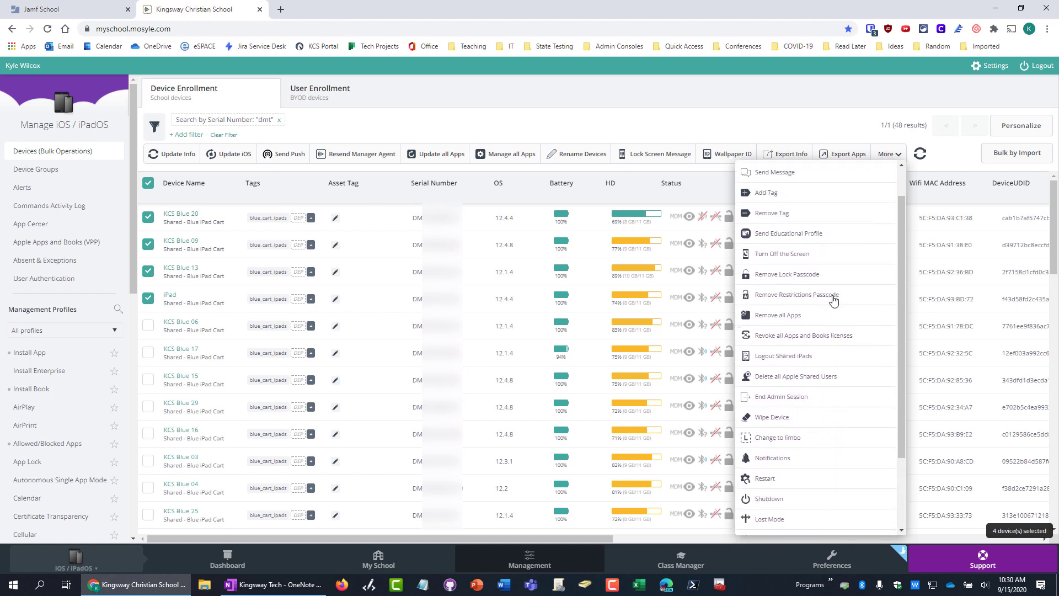
left_click(396, 143)
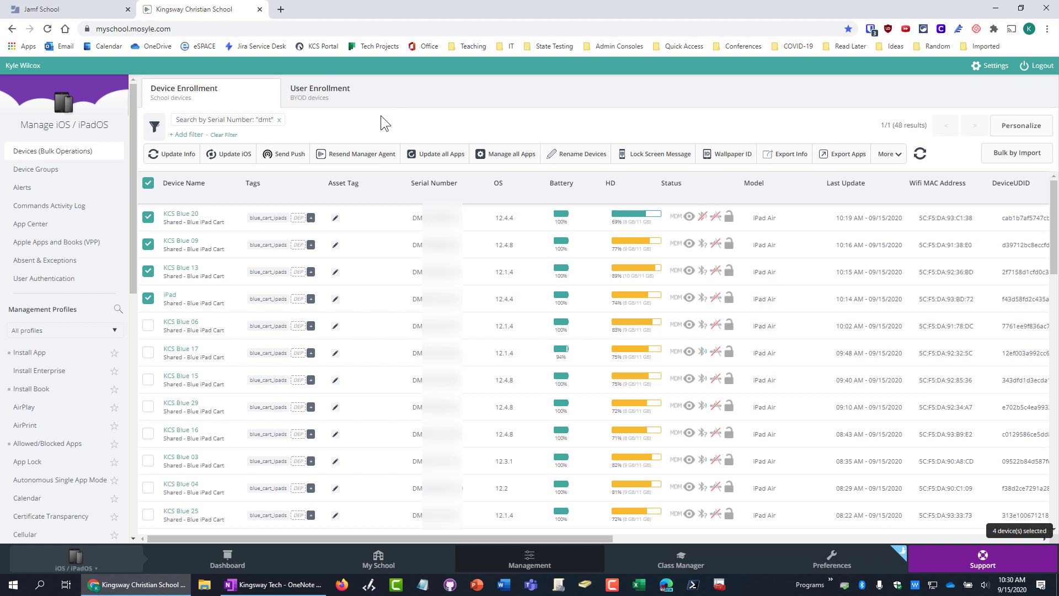
Step: Look over Mosyle's Device Groups, then open My School's Shared Tablet Carts list
left_click(43, 171)
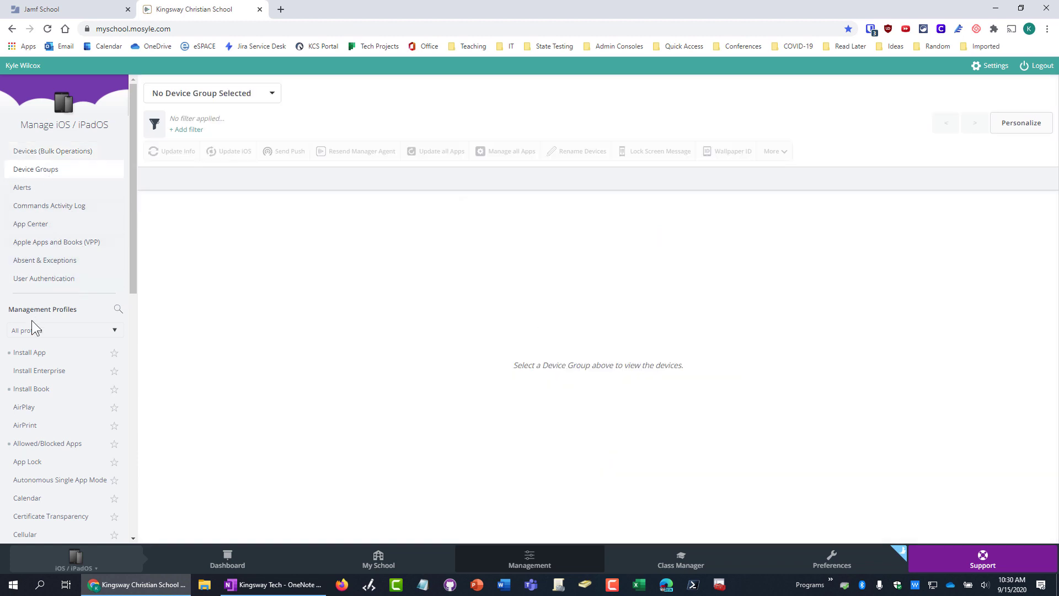
scroll(70, 350, "down", 4)
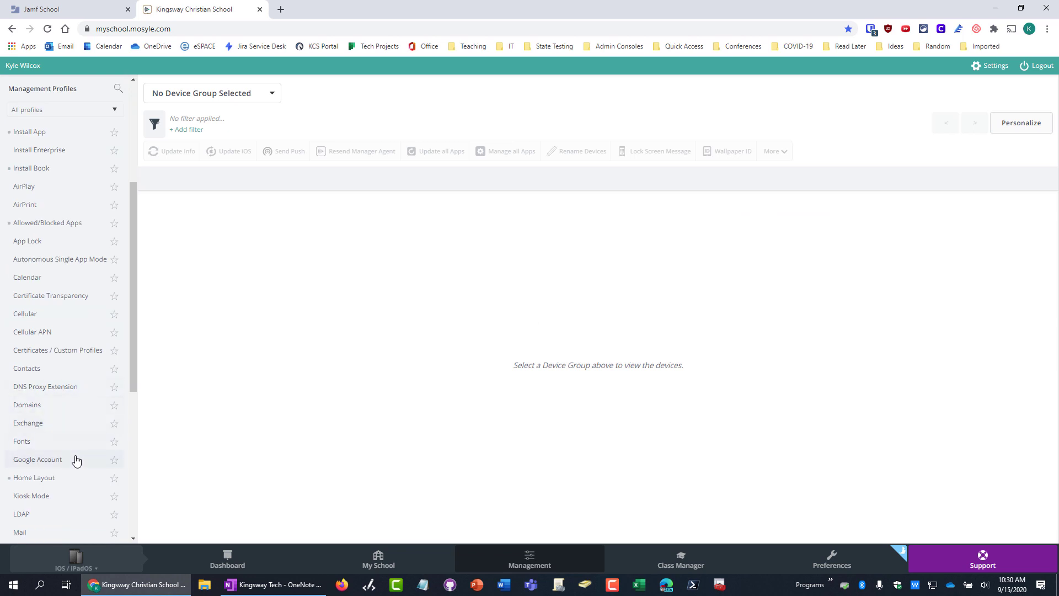
scroll(77, 461, "up", 4)
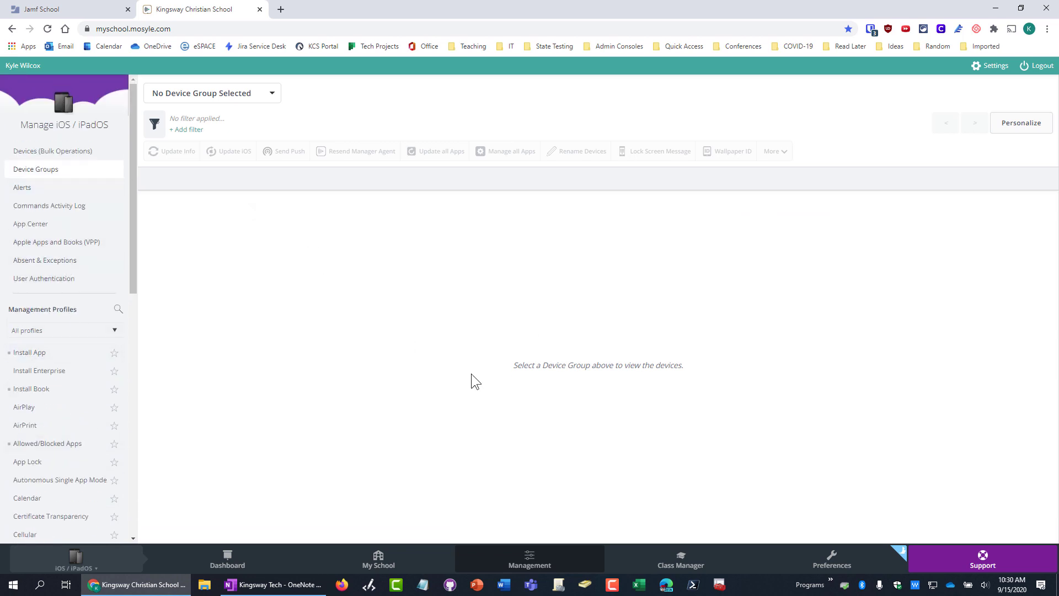
left_click(372, 558)
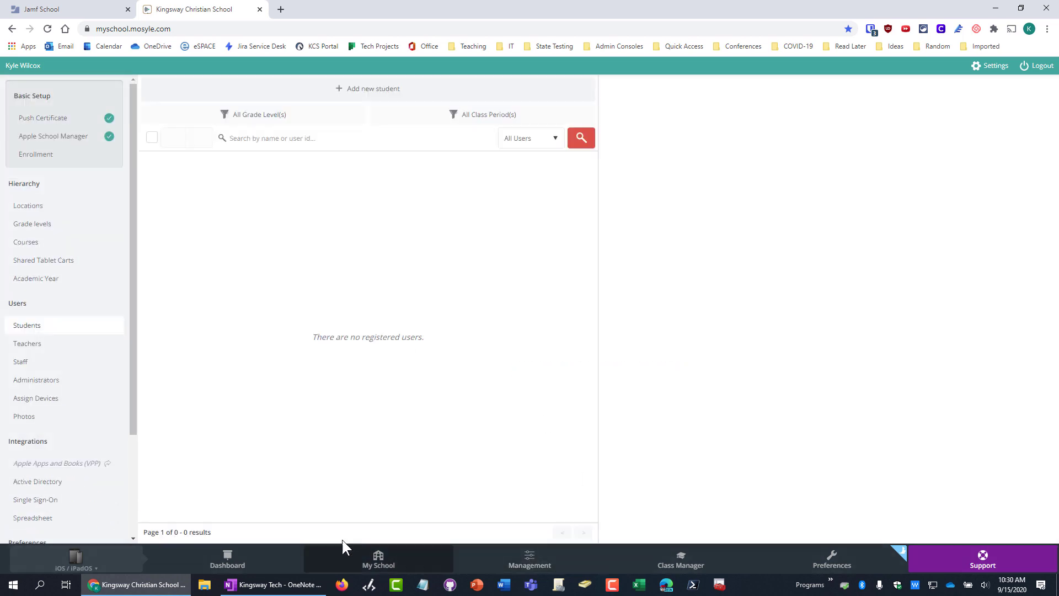
left_click(72, 265)
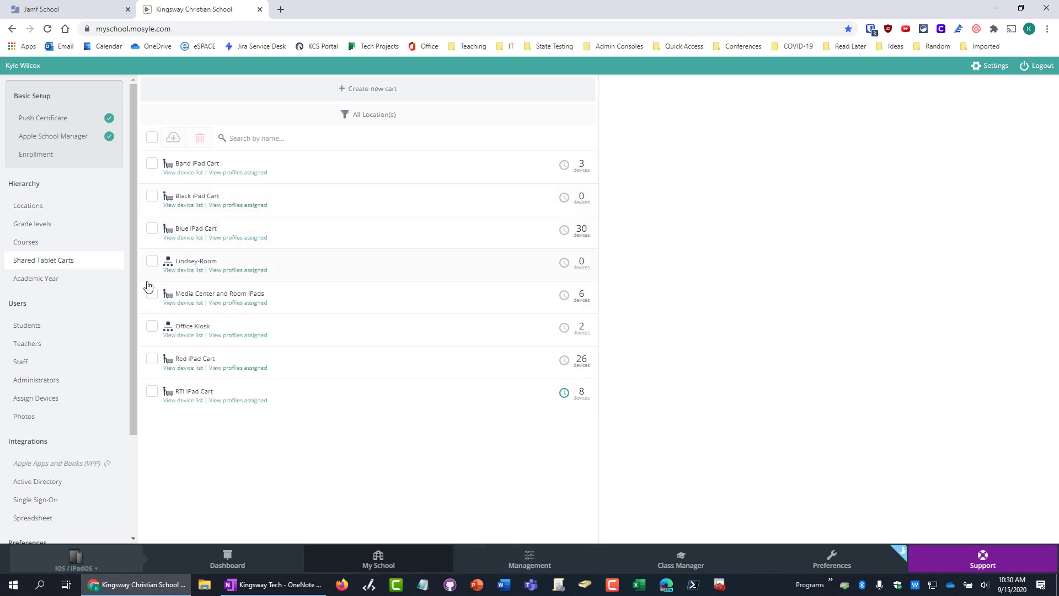
left_click(151, 326)
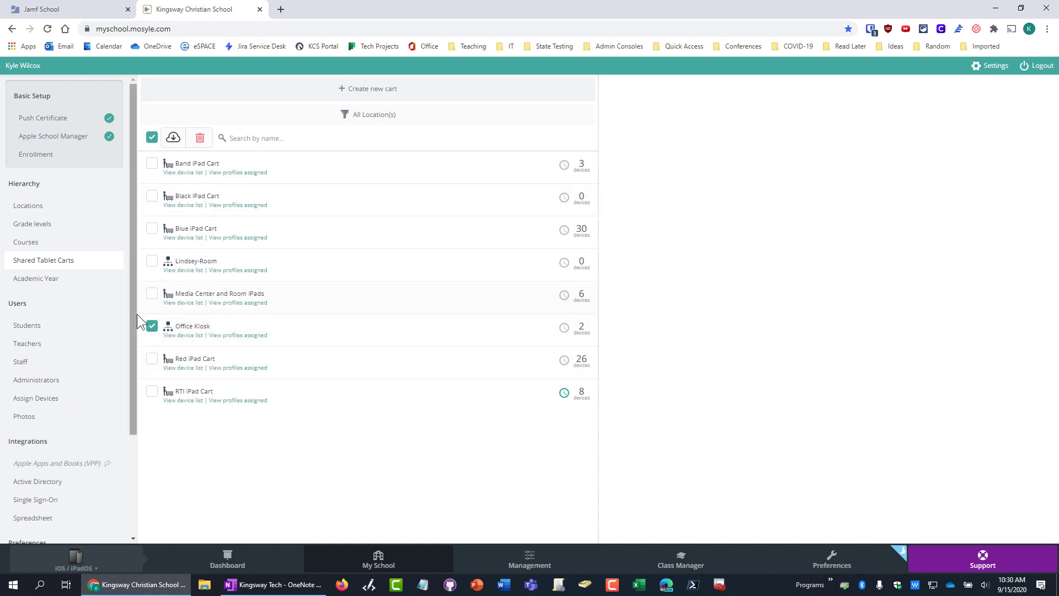
left_click(152, 326)
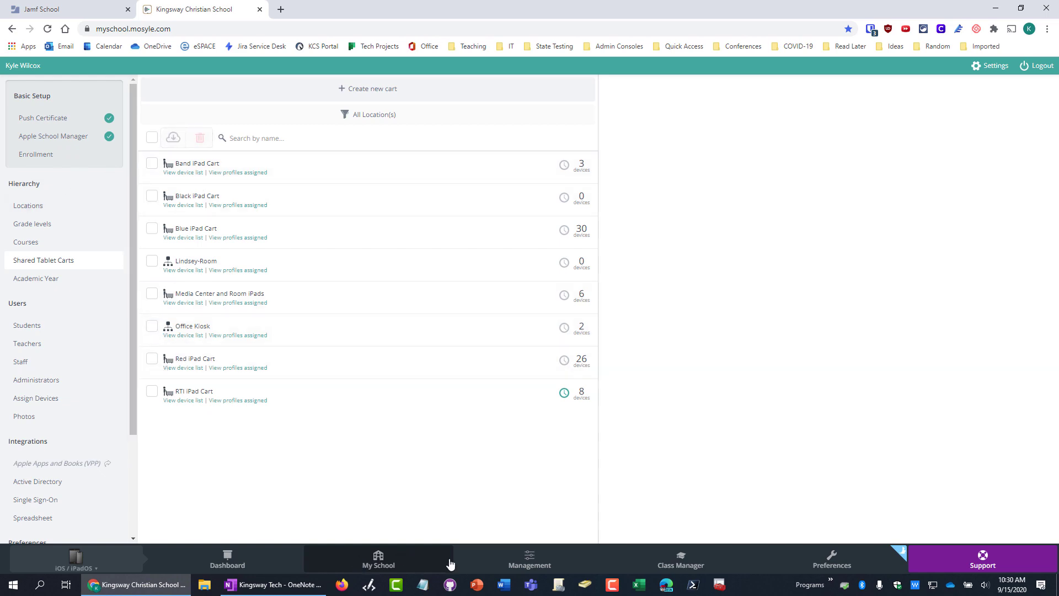
Step: Return to Mosyle device management and view the device group list without choosing a group
left_click(514, 561)
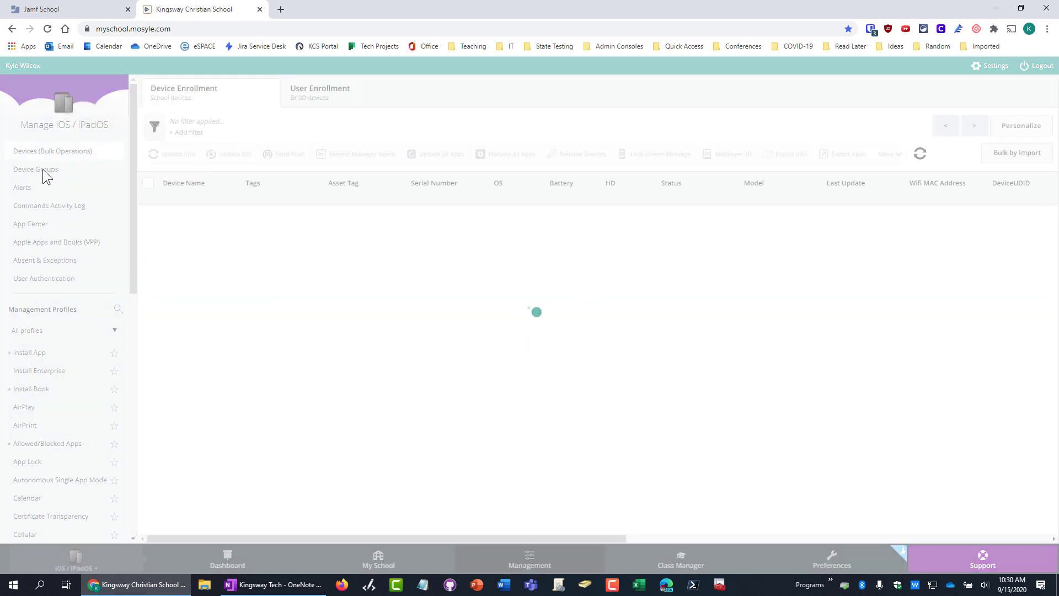
left_click(59, 174)
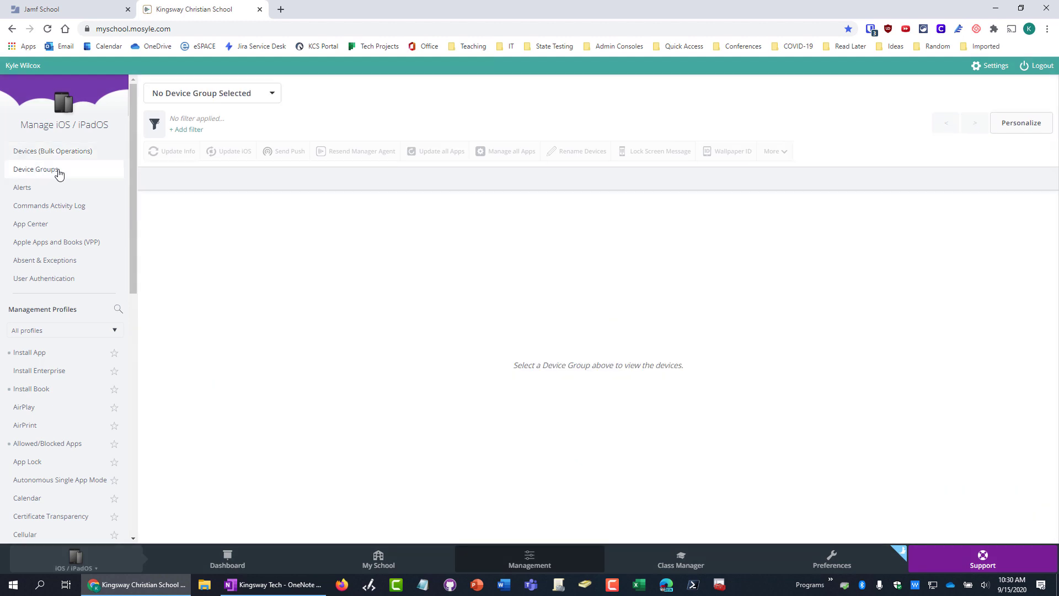
left_click(252, 96)
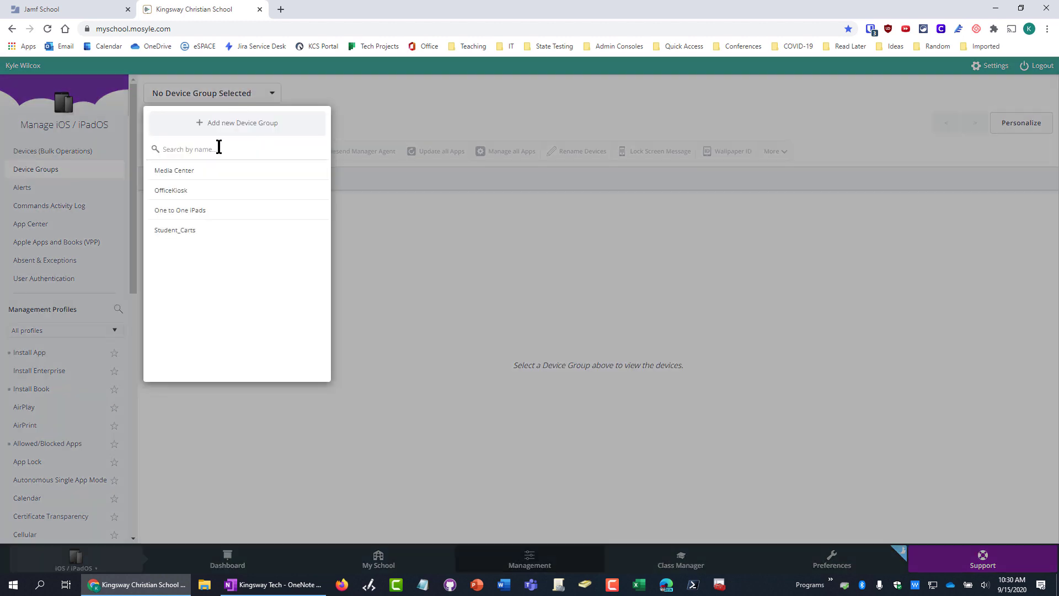
left_click(423, 243)
Step: Leave the All profiles filter unchanged and show the Install App management profiles
left_click(64, 330)
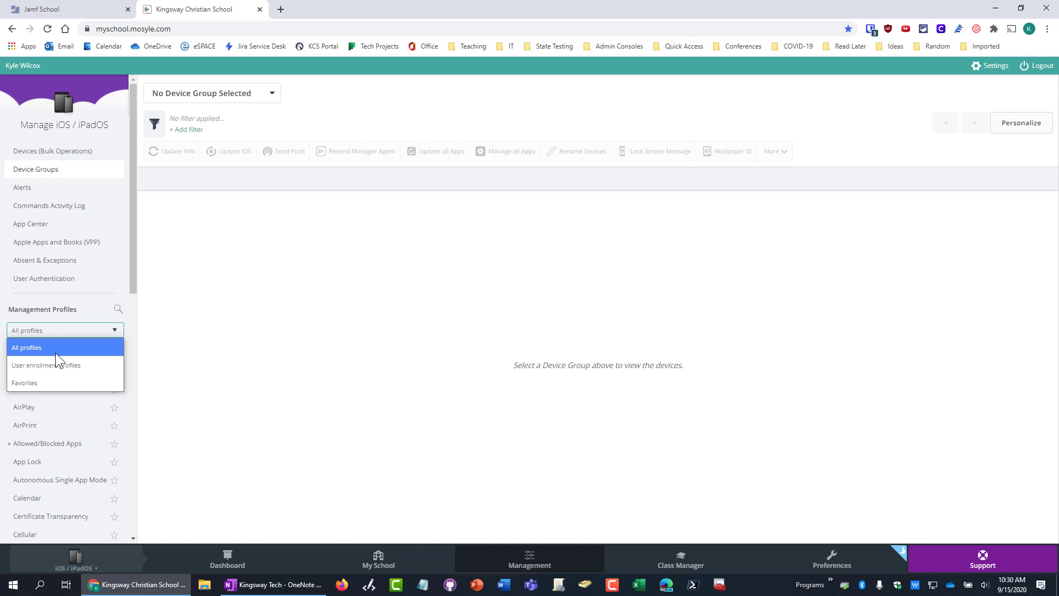
left_click(189, 413)
left_click(23, 353)
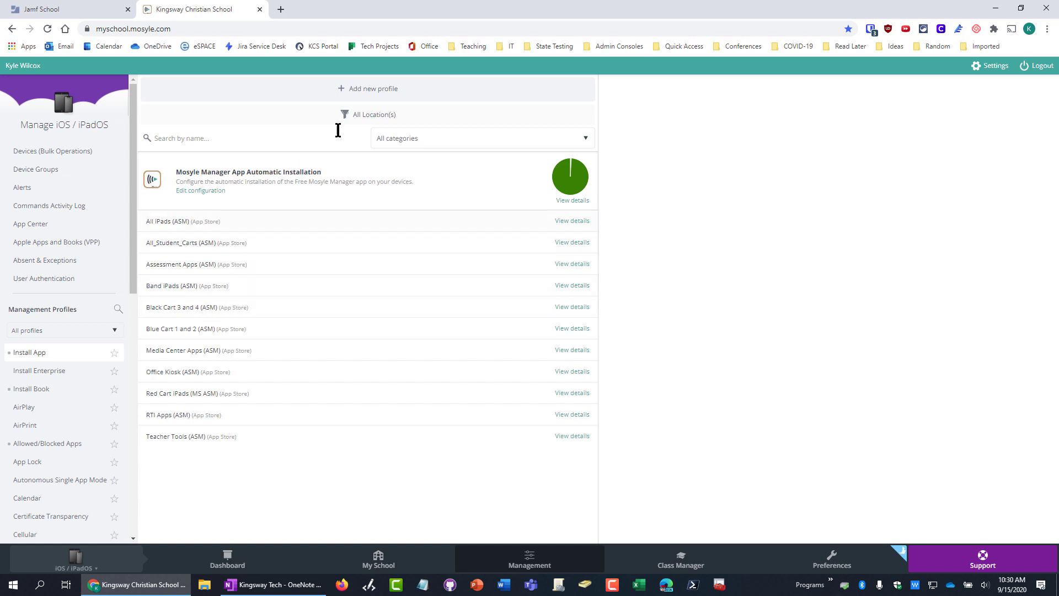
Step: Open the All iPads (ASM) install profile and check its app picker without adding anything
left_click(277, 231)
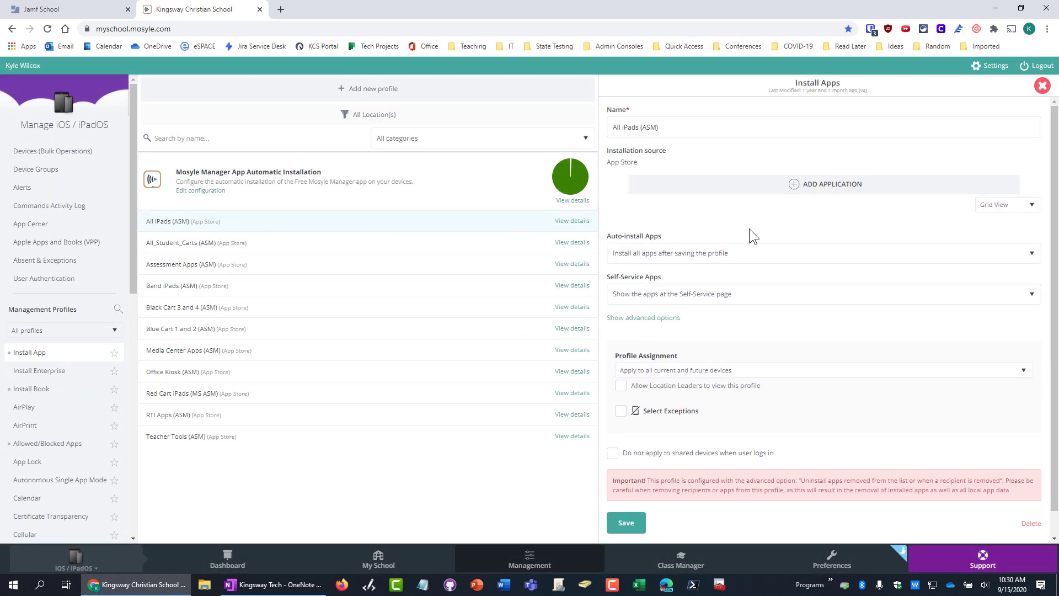
left_click(841, 188)
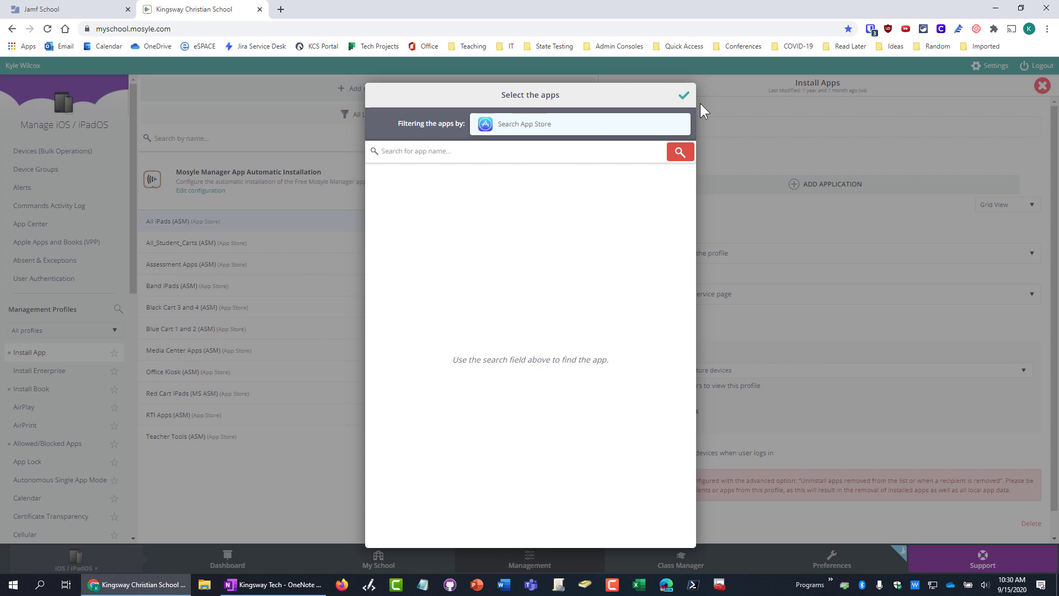
left_click(686, 97)
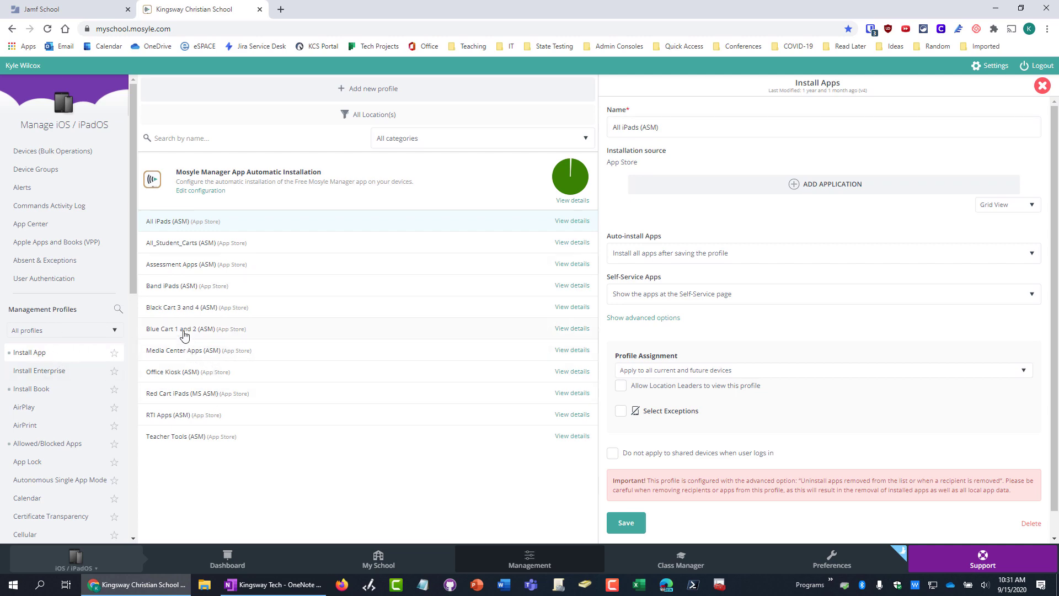
Step: Review the Blue Cart 1 and 2 (ASM) profile's app picker, then return to Jamf School
left_click(185, 336)
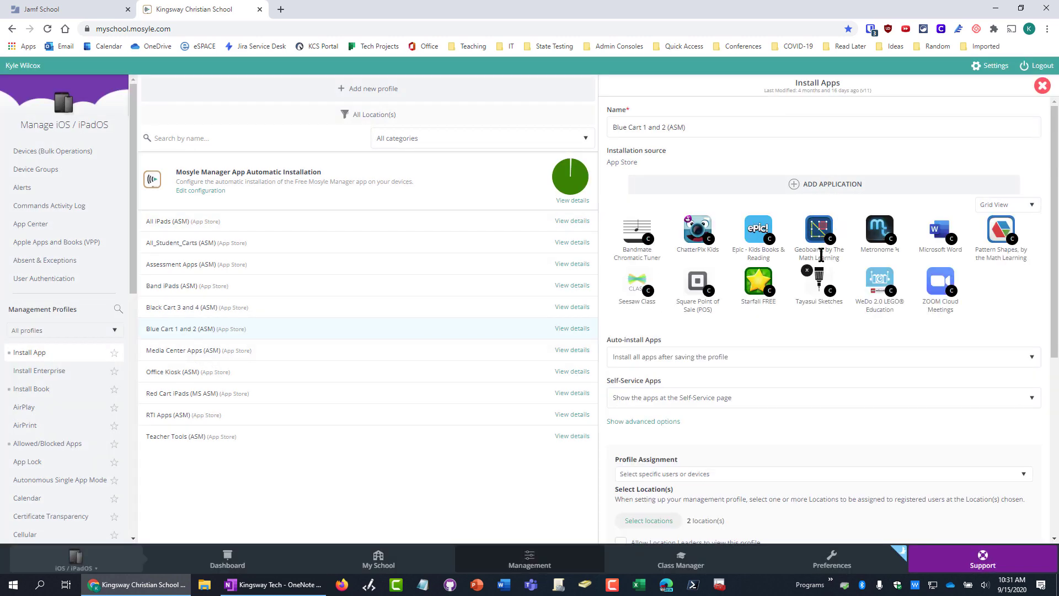
left_click(828, 190)
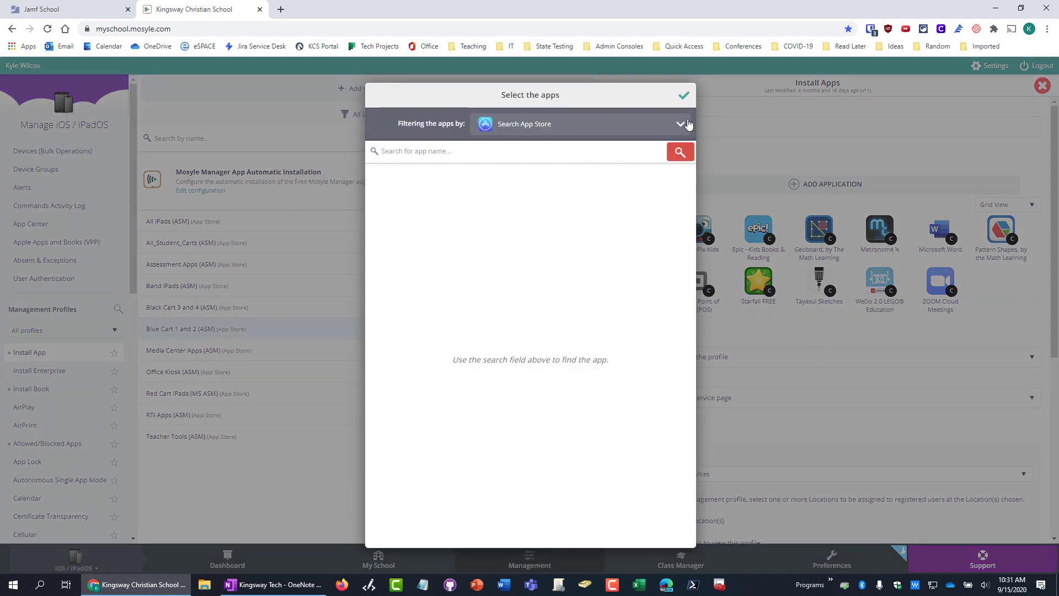
left_click(687, 96)
scroll(721, 456, "down", 1)
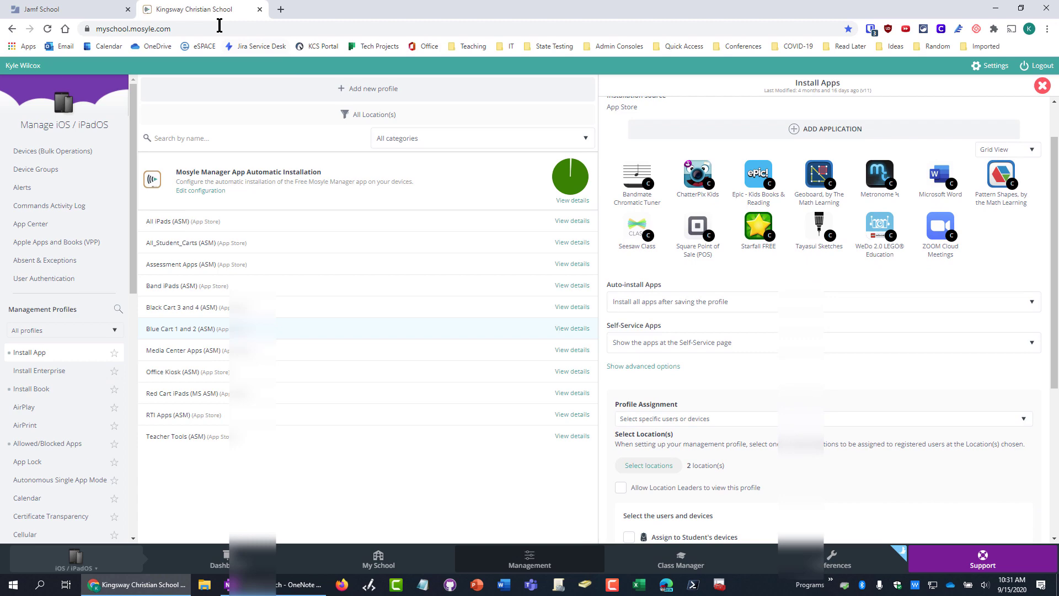
left_click(52, 11)
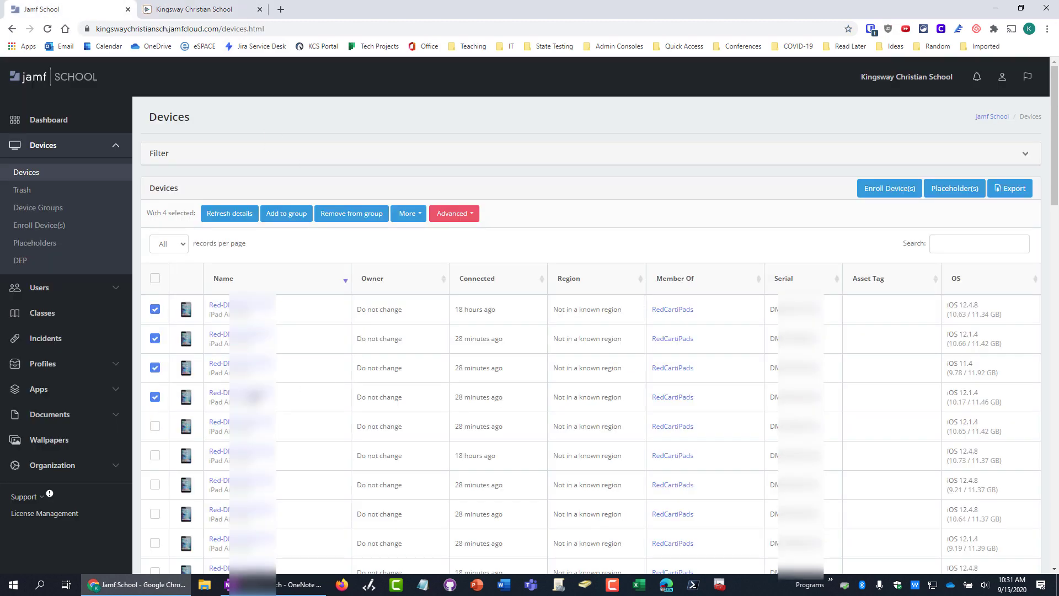
Step: From Apps > Apps, add TestGroup as a device group to Frog Dissection's scope and save
left_click(91, 393)
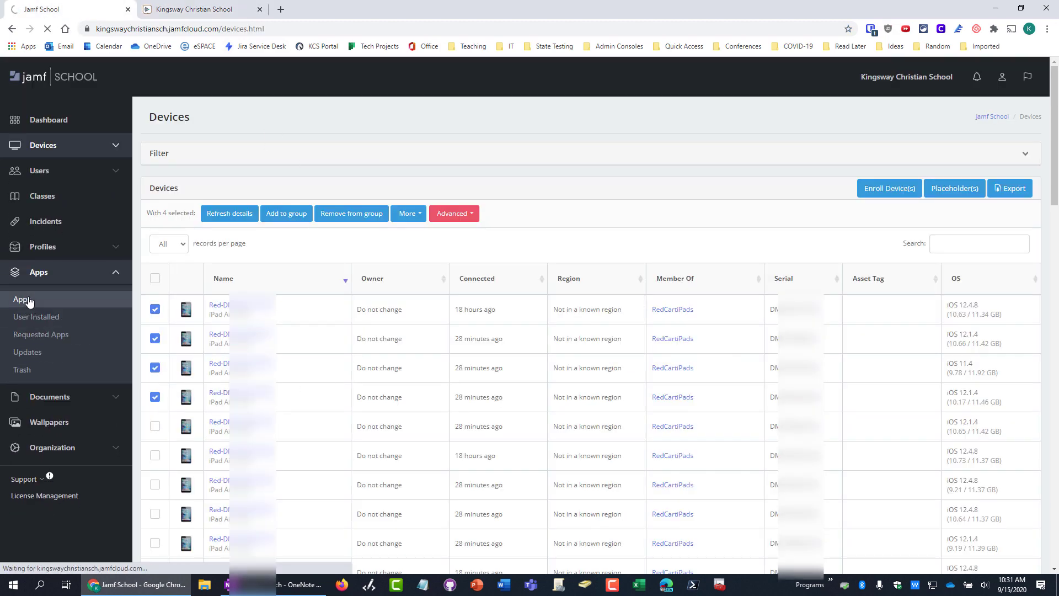
left_click(24, 300)
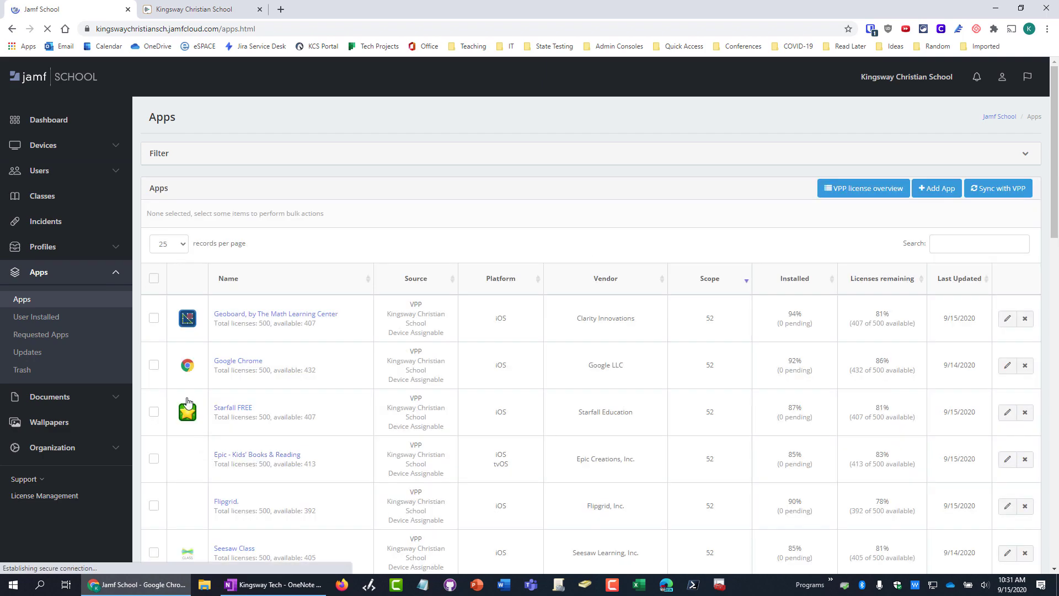
scroll(181, 399, "down", 7)
scroll(180, 399, "down", 6)
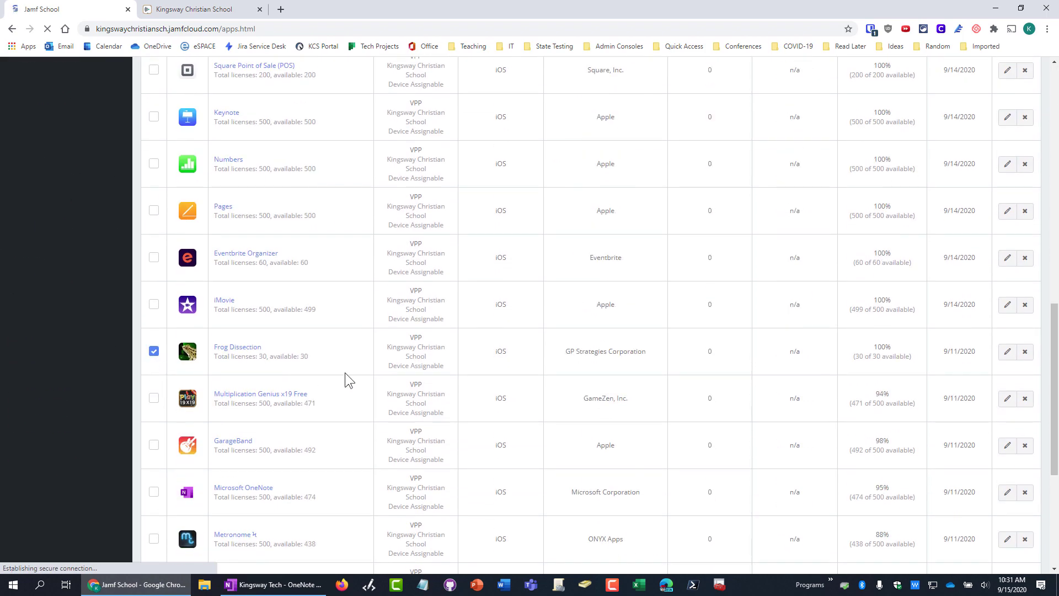
scroll(345, 373, "up", 14)
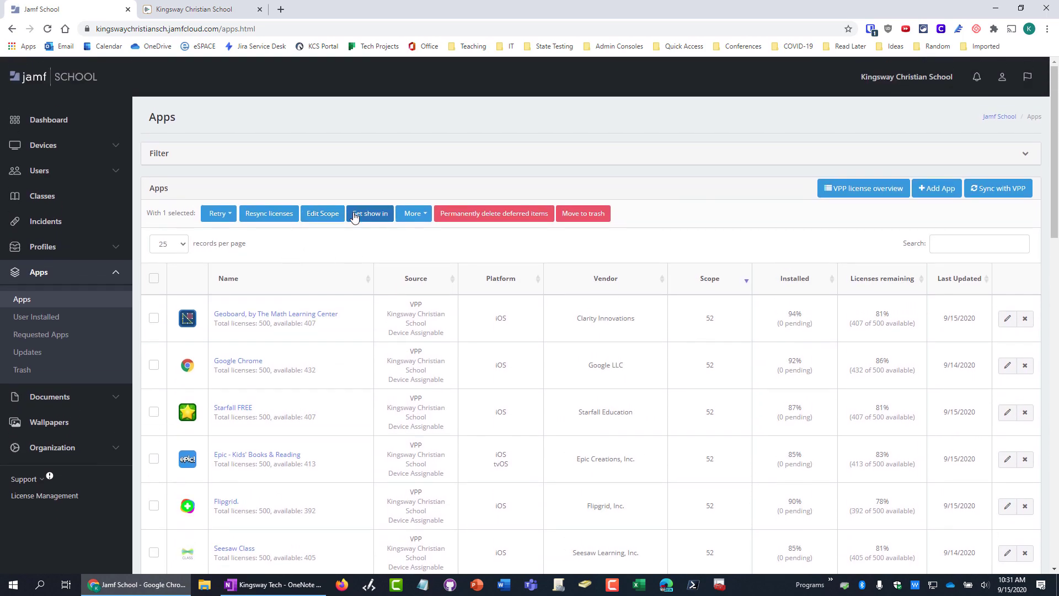
left_click(331, 216)
left_click(546, 193)
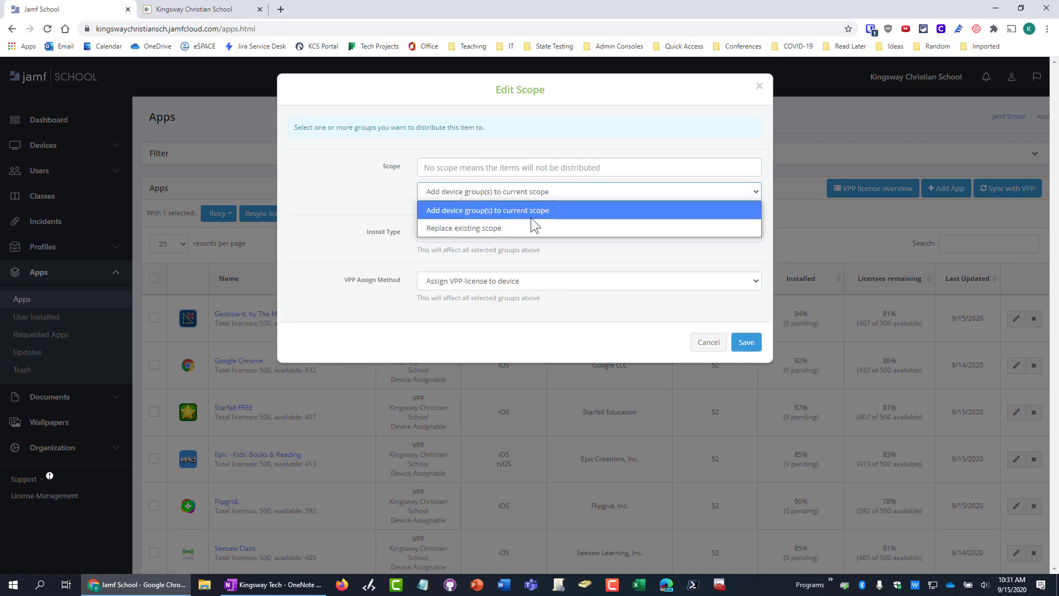
left_click(524, 208)
left_click(497, 168)
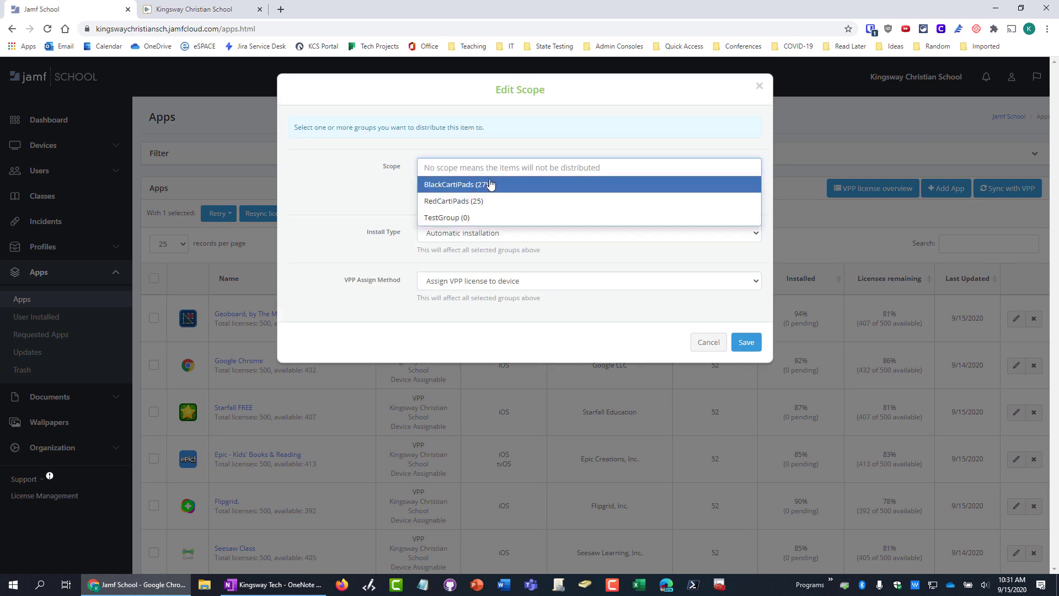
left_click(472, 217)
left_click(756, 356)
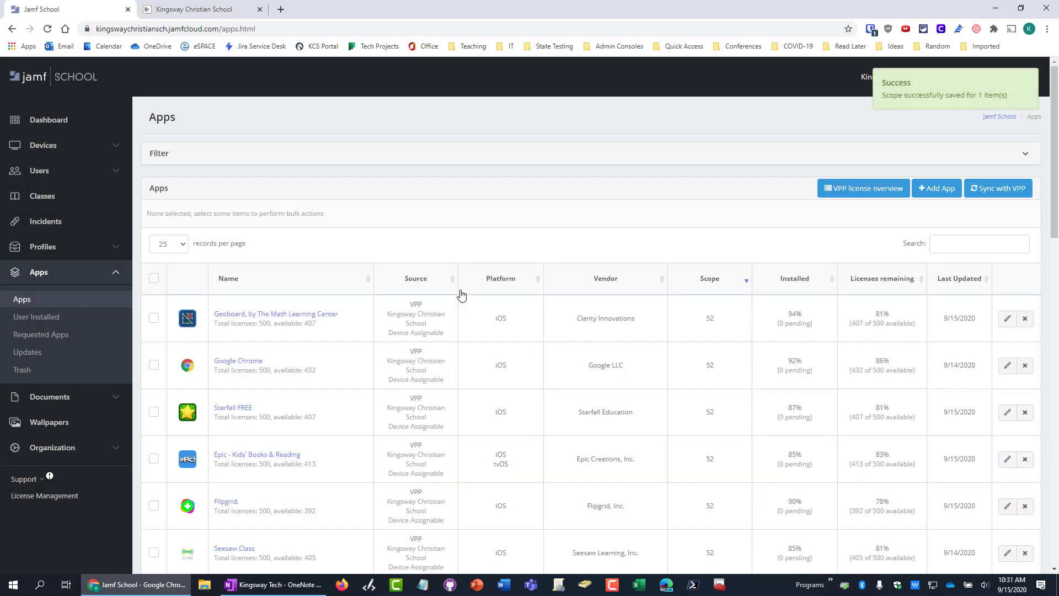
left_click(205, 15)
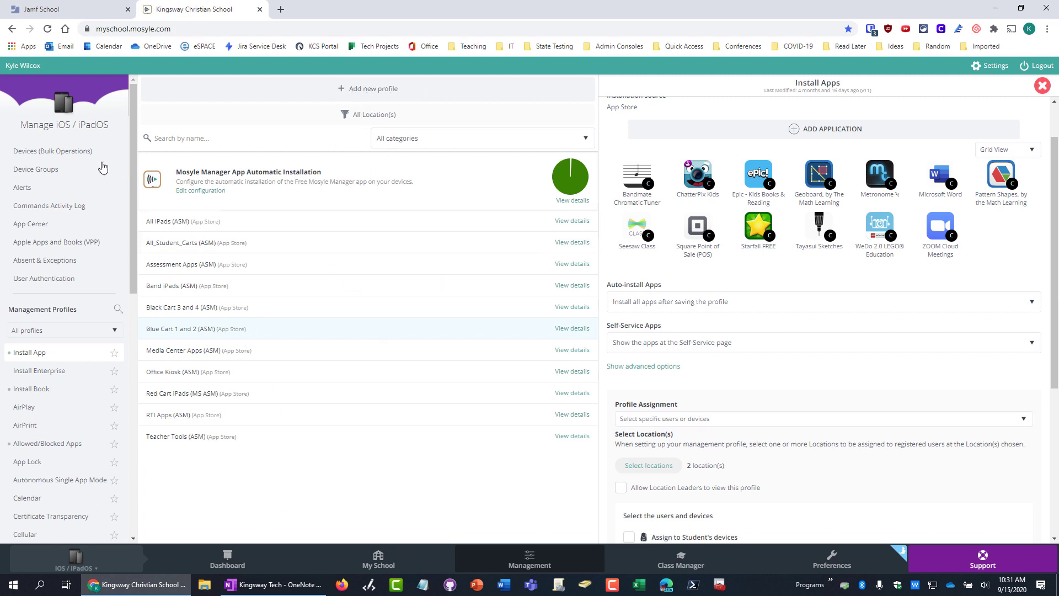
left_click(60, 9)
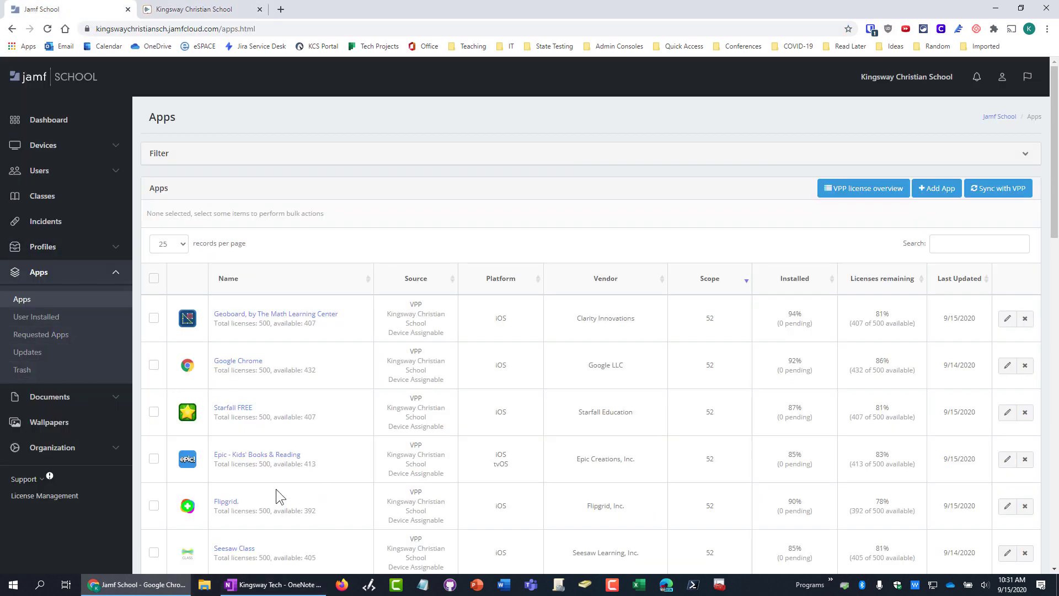
left_click(217, 9)
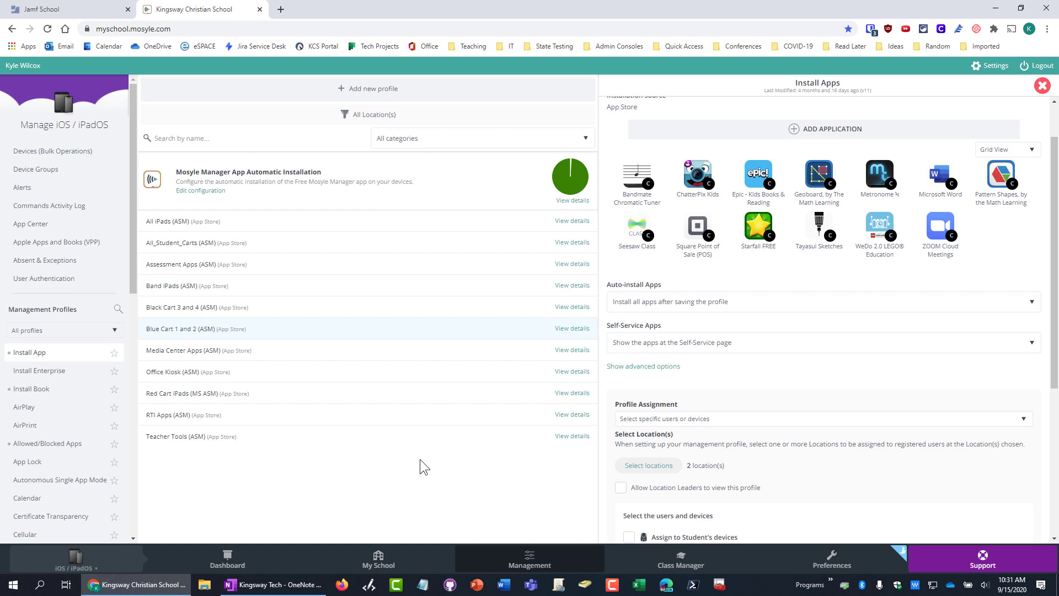
left_click(60, 8)
left_click(271, 585)
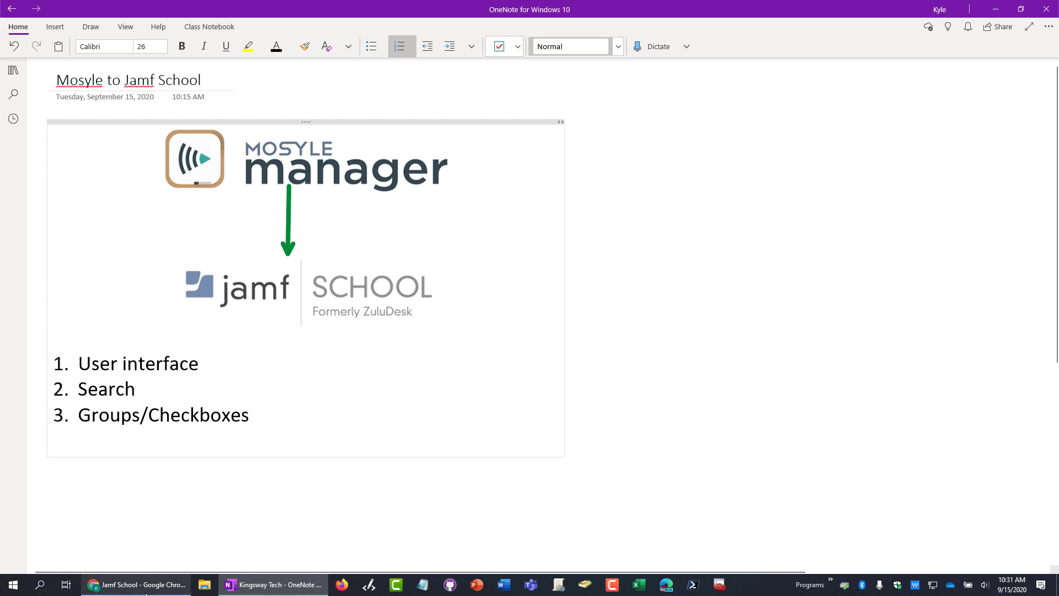
left_click(148, 586)
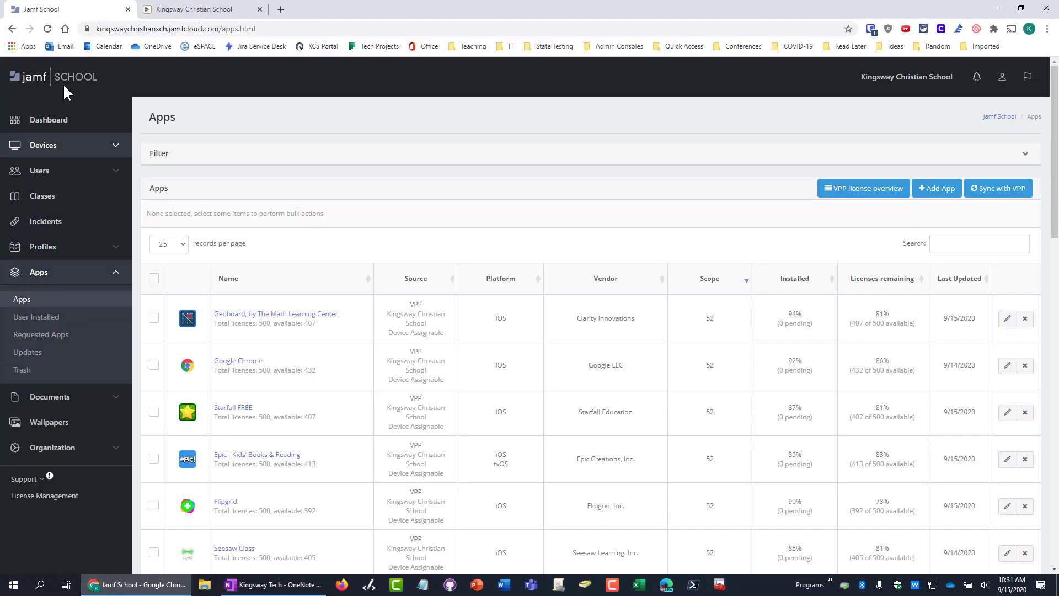
Step: Select iPads in the Devices list, then Google Chrome, Epic and Flipgrid in Apps
left_click(76, 150)
left_click(27, 172)
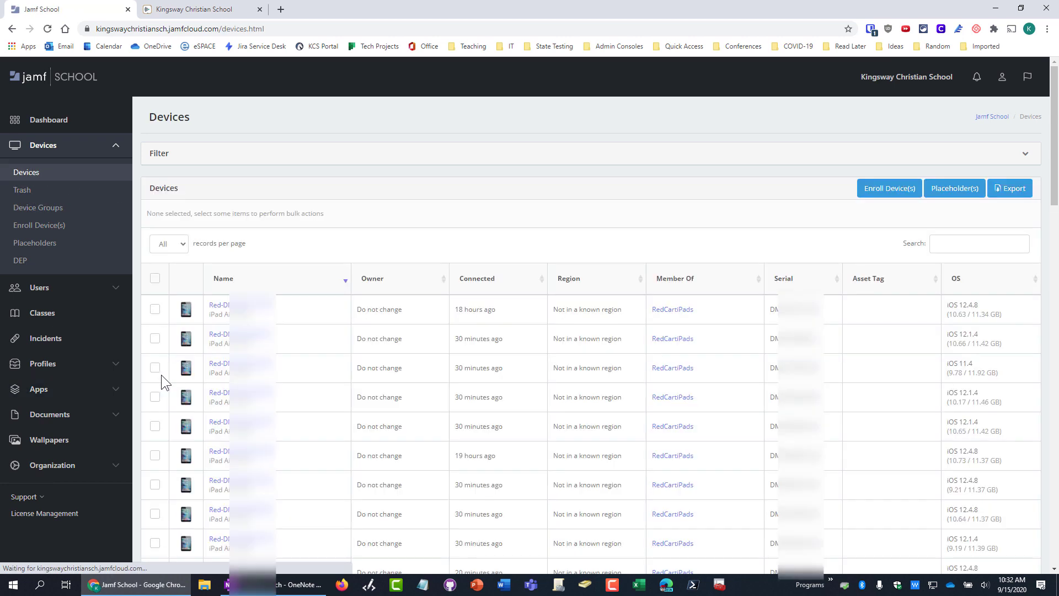
left_click(156, 370)
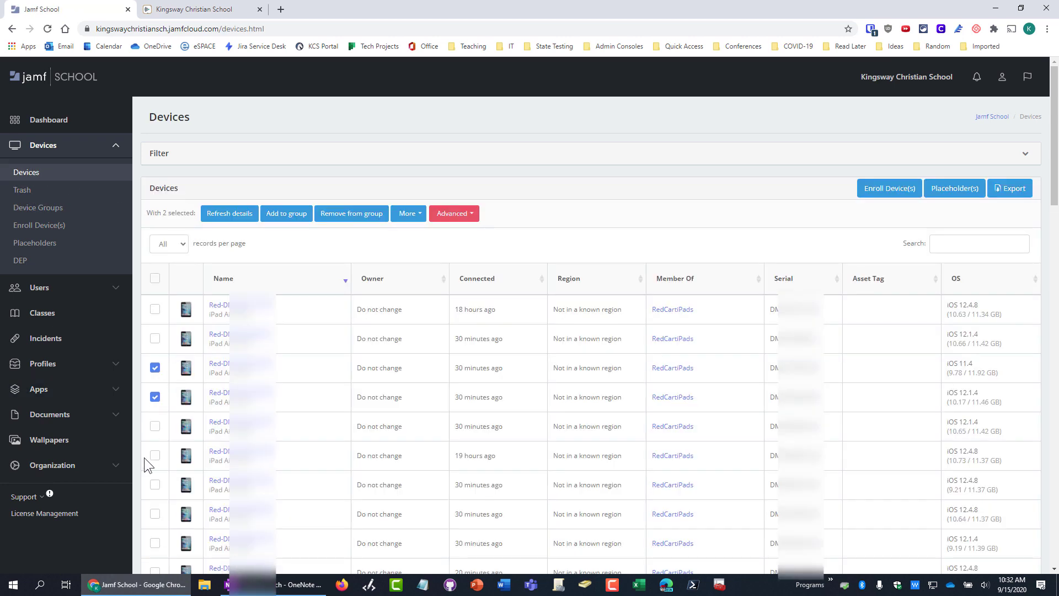
left_click(111, 389)
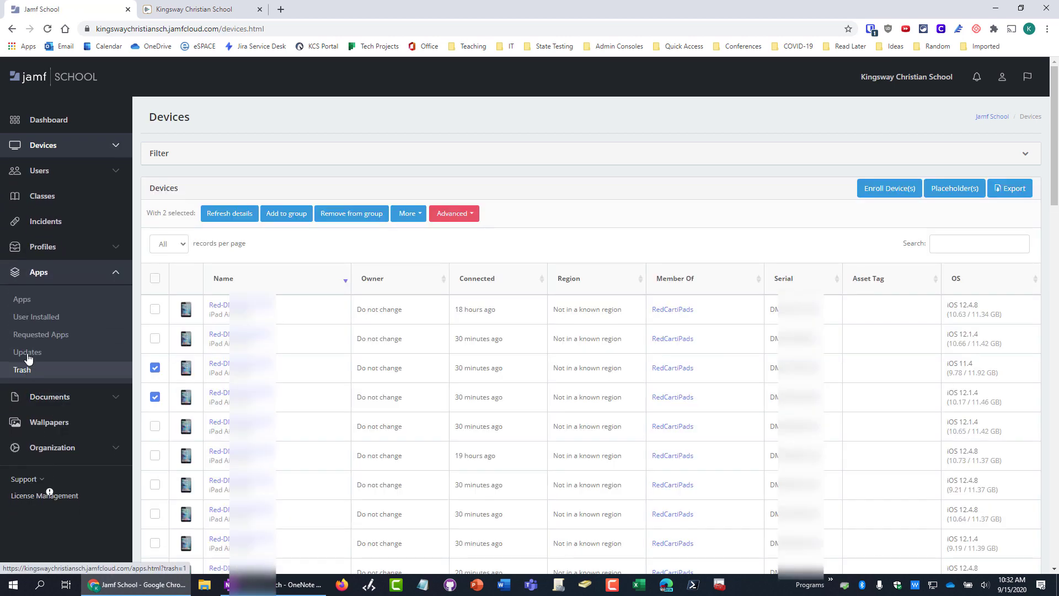
left_click(27, 308)
left_click(153, 365)
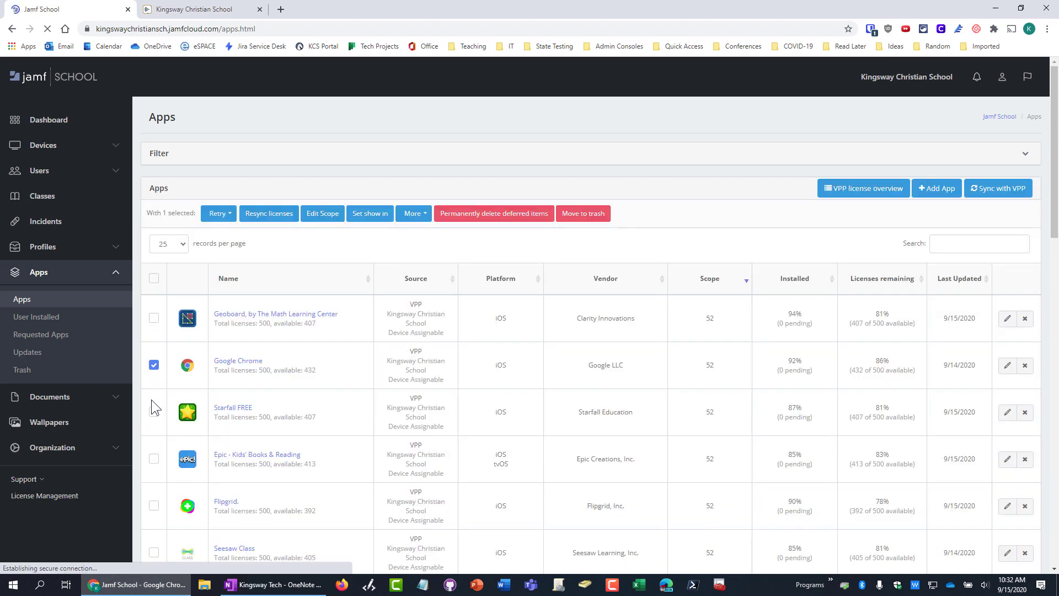
left_click(154, 458)
left_click(153, 506)
Step: Filter the Apps list by 'frog', then open the Profiles list
left_click(957, 243)
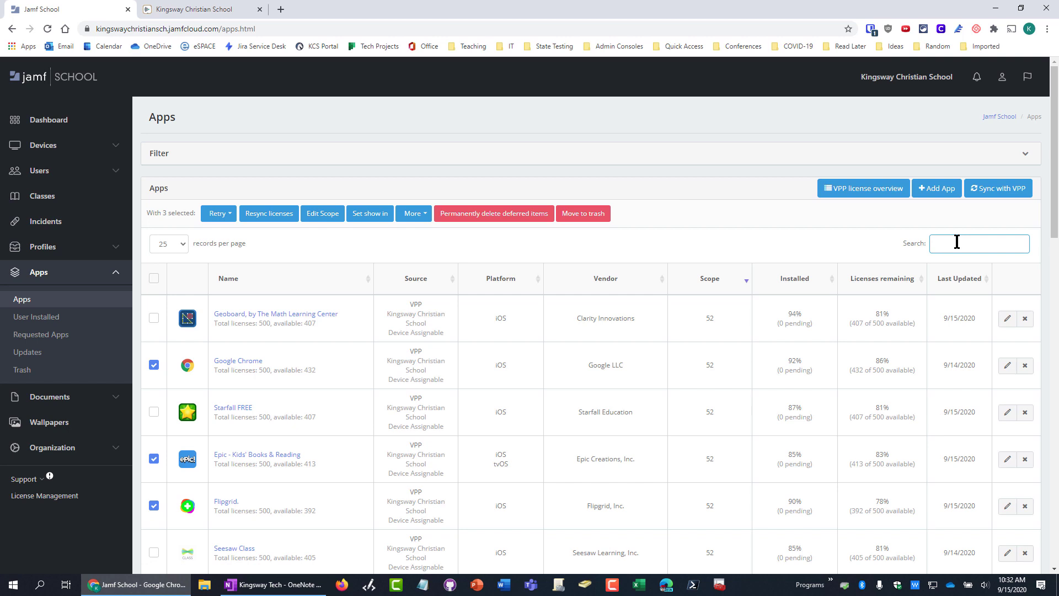
type("frog")
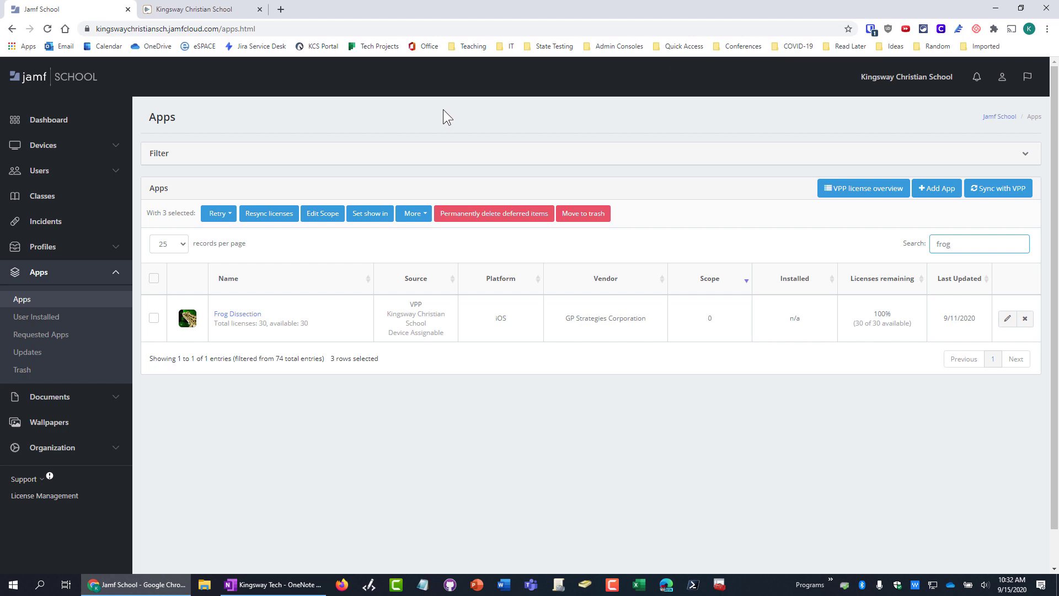
left_click(113, 246)
left_click(108, 283)
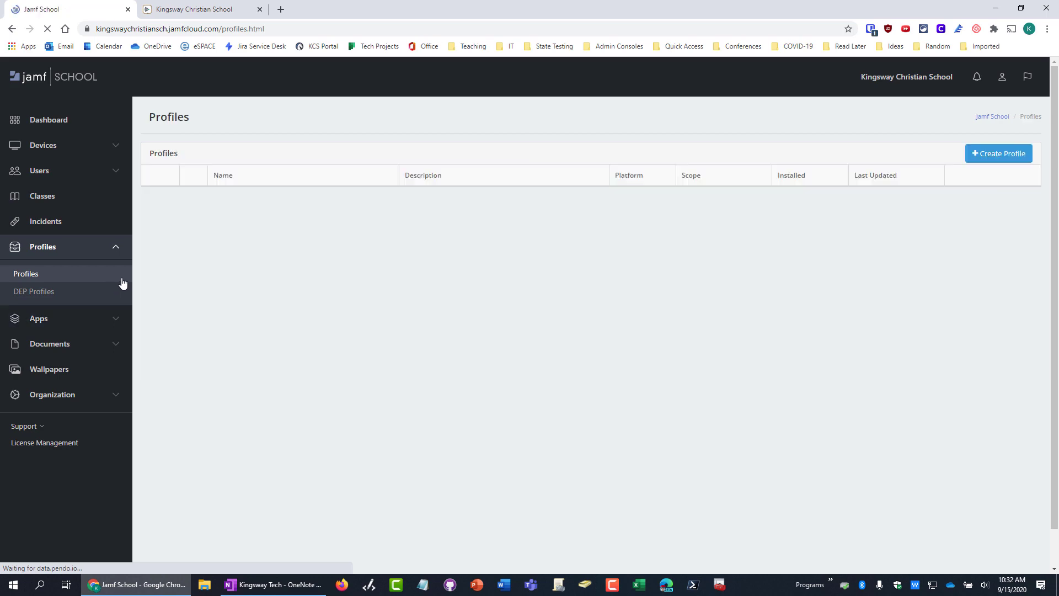